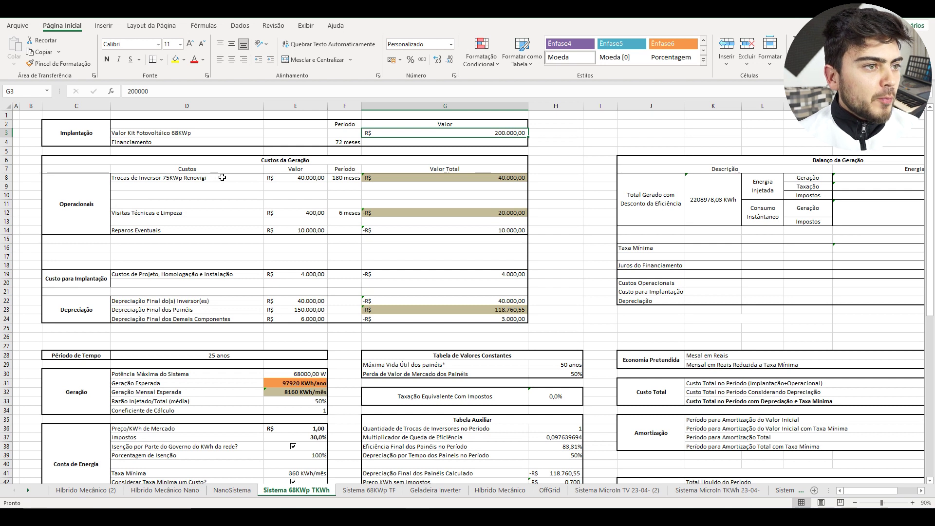
# Step: Examine the Trocas de Inversor 75KWp Renovigi cost row, including its unit value, period and total formula
pyautogui.click(222, 177)
pyautogui.click(480, 179)
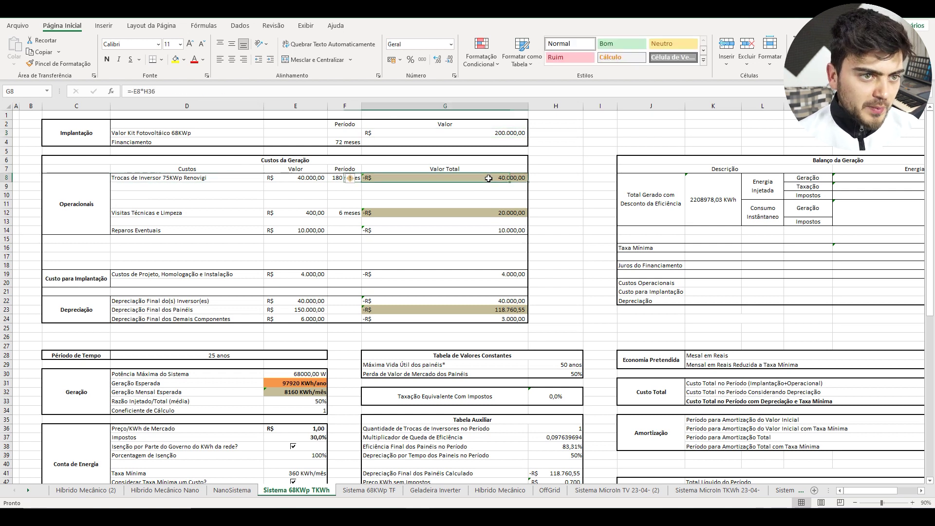
pyautogui.click(325, 179)
pyautogui.click(363, 197)
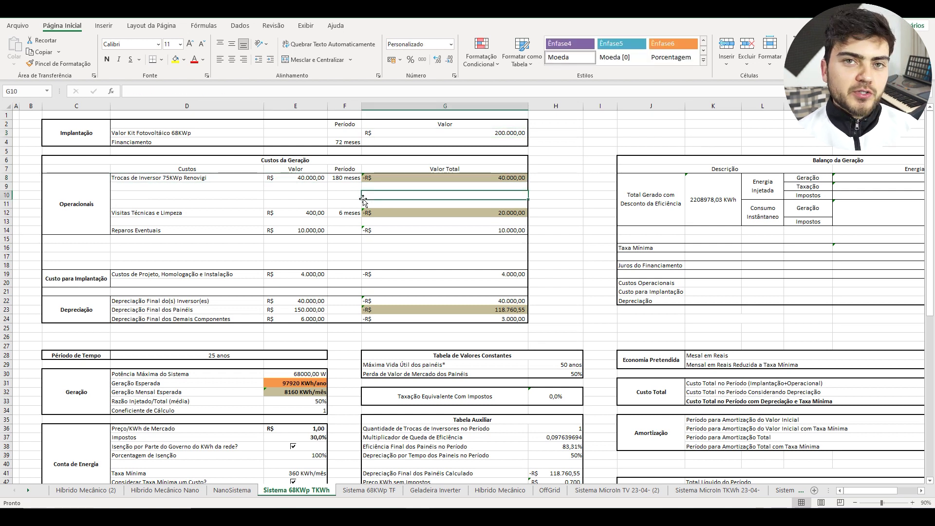
pyautogui.click(343, 195)
pyautogui.click(426, 196)
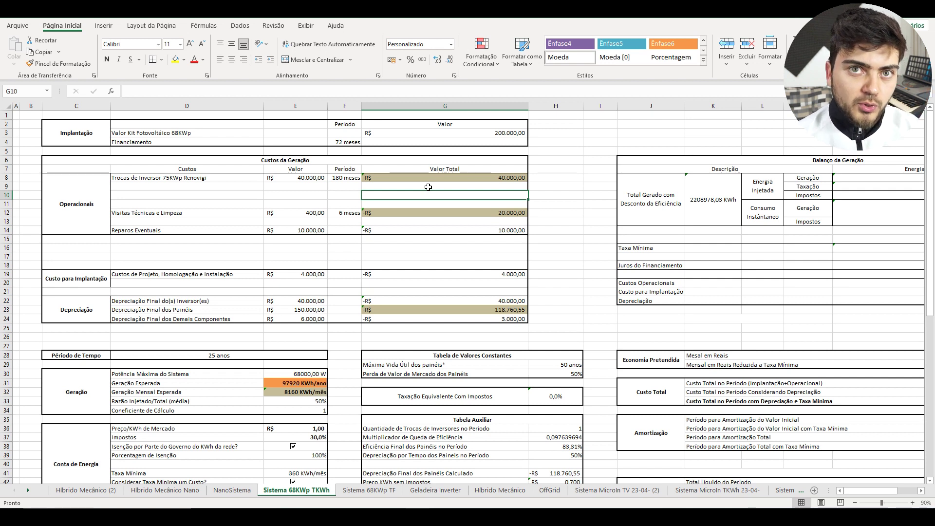
pyautogui.click(306, 195)
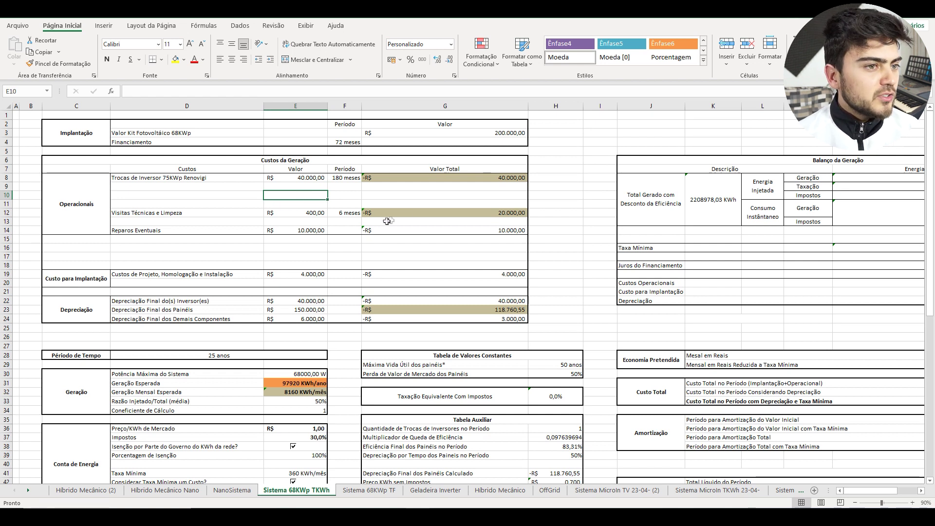
# Step: Examine the operational cost rows for Visitas Técnicas e Limpeza and Reparos Eventuais, including their values, period and total formulas
pyautogui.click(413, 205)
pyautogui.click(438, 216)
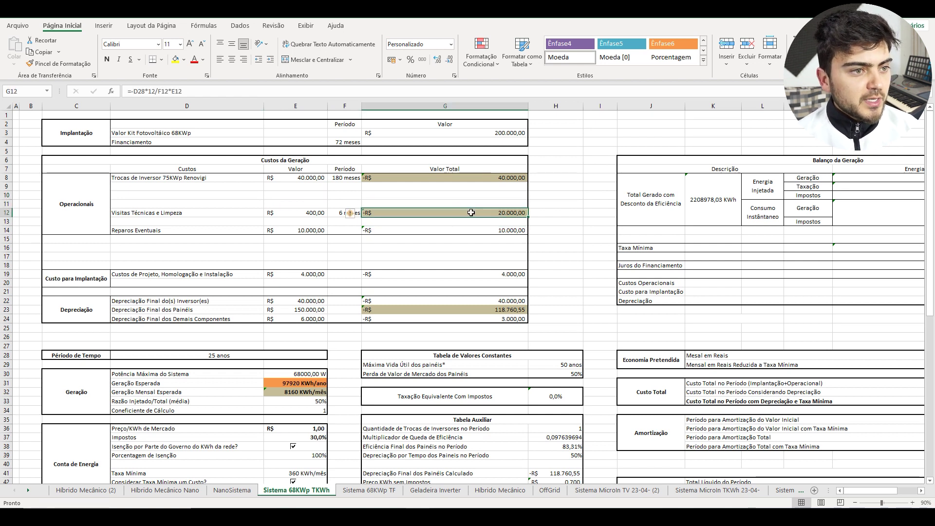
pyautogui.click(222, 214)
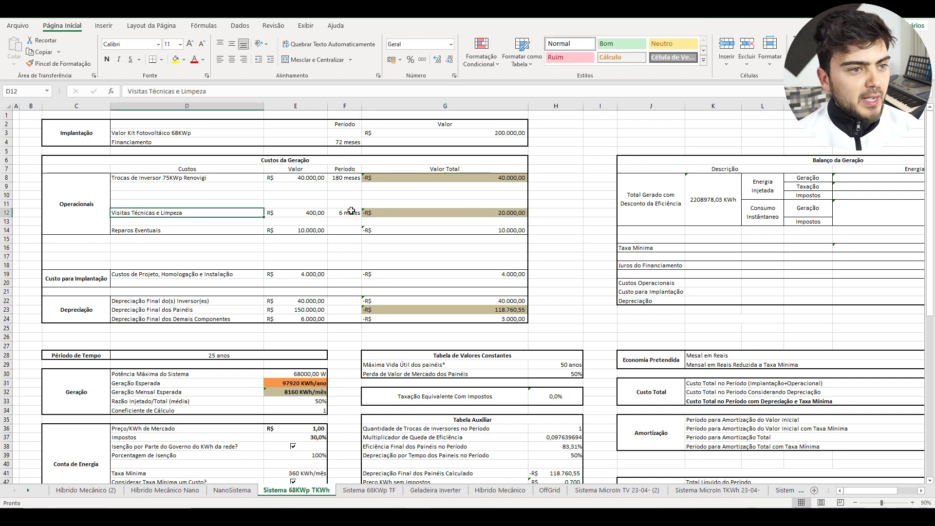
pyautogui.click(347, 213)
pyautogui.click(396, 212)
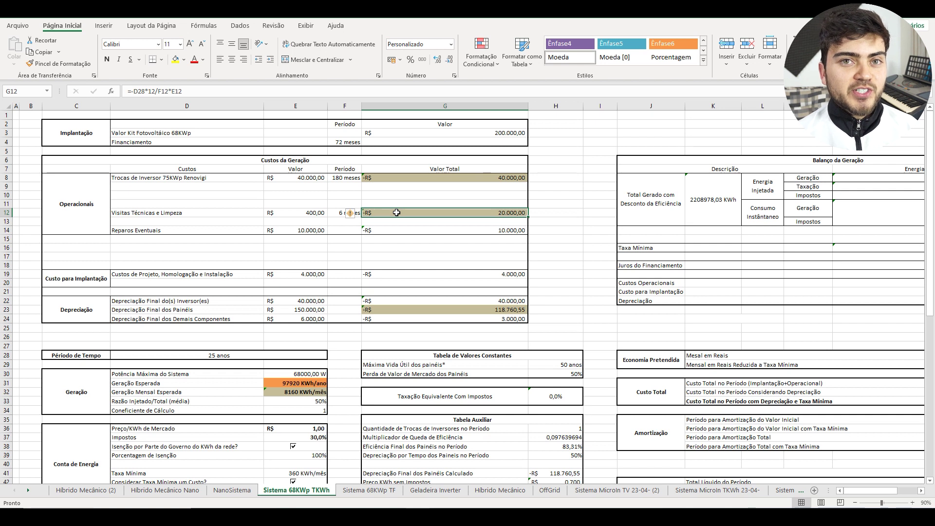
pyautogui.click(394, 230)
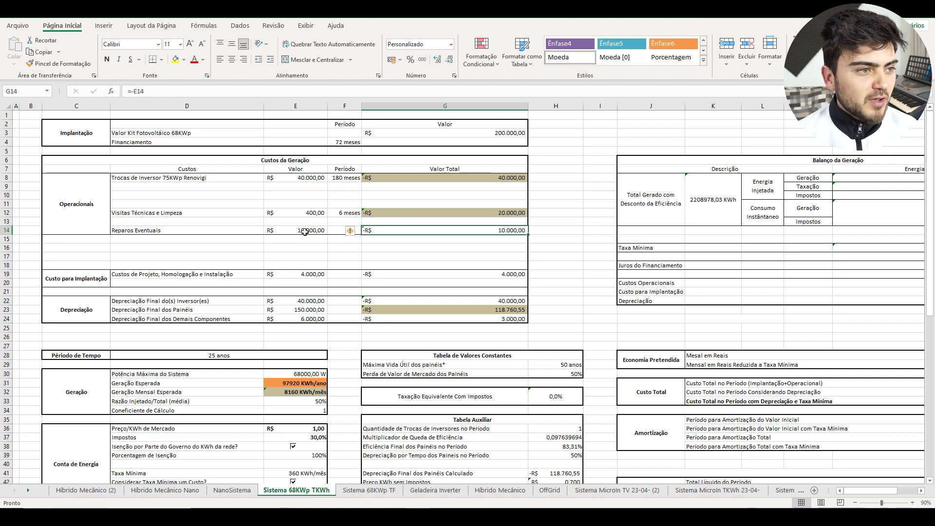
pyautogui.click(309, 247)
pyautogui.click(308, 230)
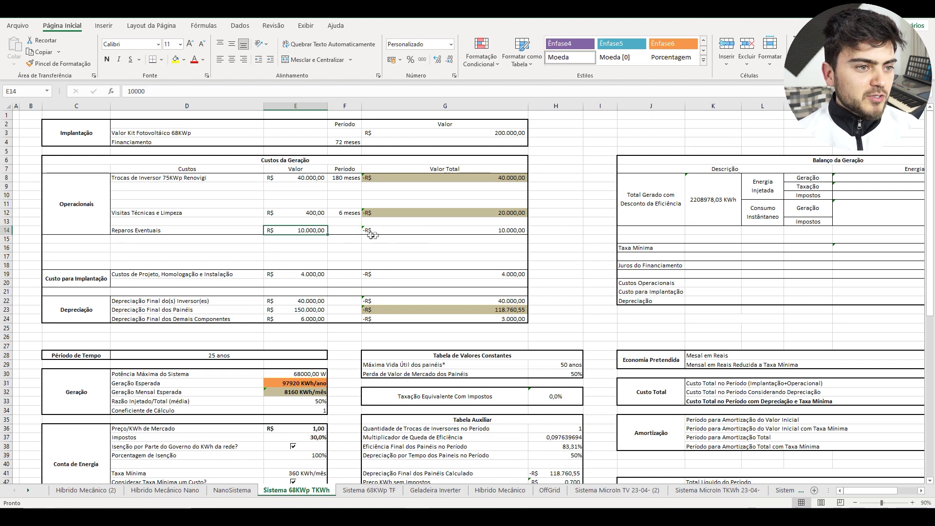
pyautogui.click(324, 247)
# Step: Review the project, homologation and installation cost and the final depreciation values of the inverters, panels and other components
pyautogui.moveTo(310, 319); pyautogui.dragTo(309, 274)
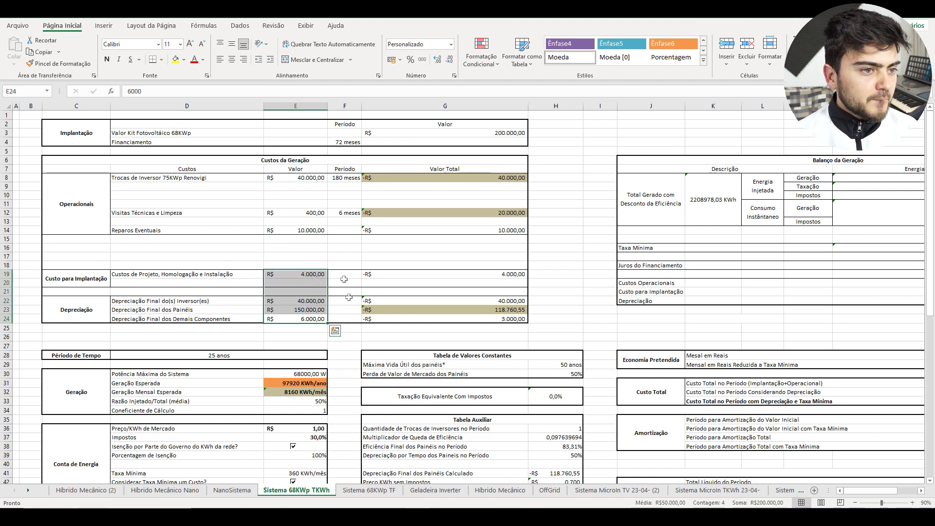
pyautogui.click(289, 276)
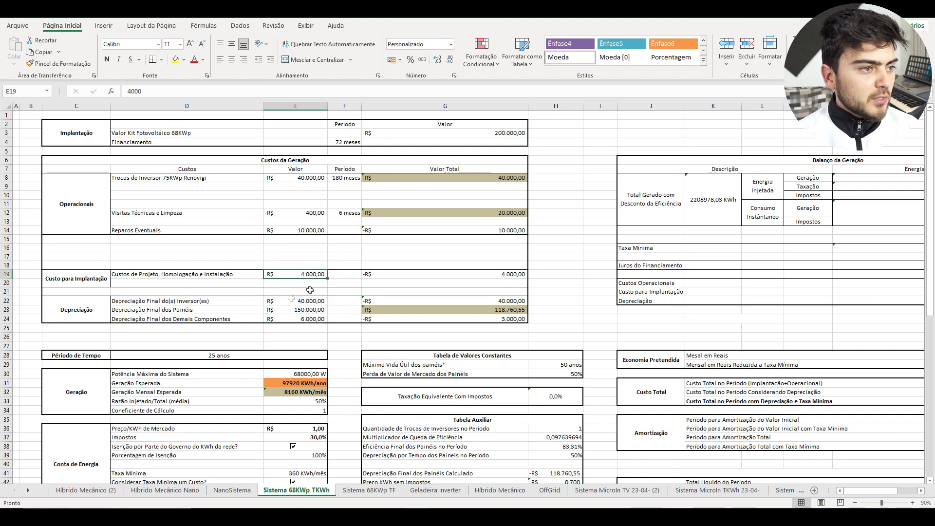
pyautogui.moveTo(319, 300); pyautogui.dragTo(326, 318)
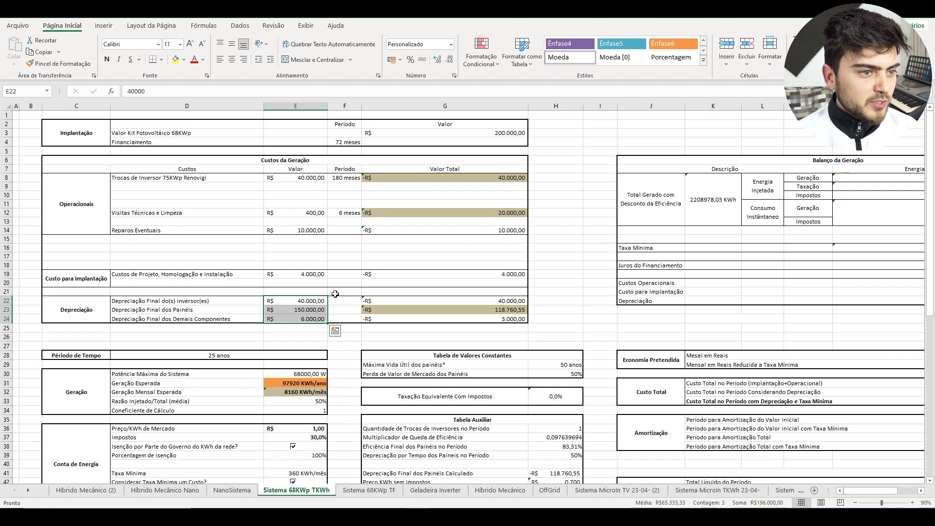
pyautogui.click(310, 274)
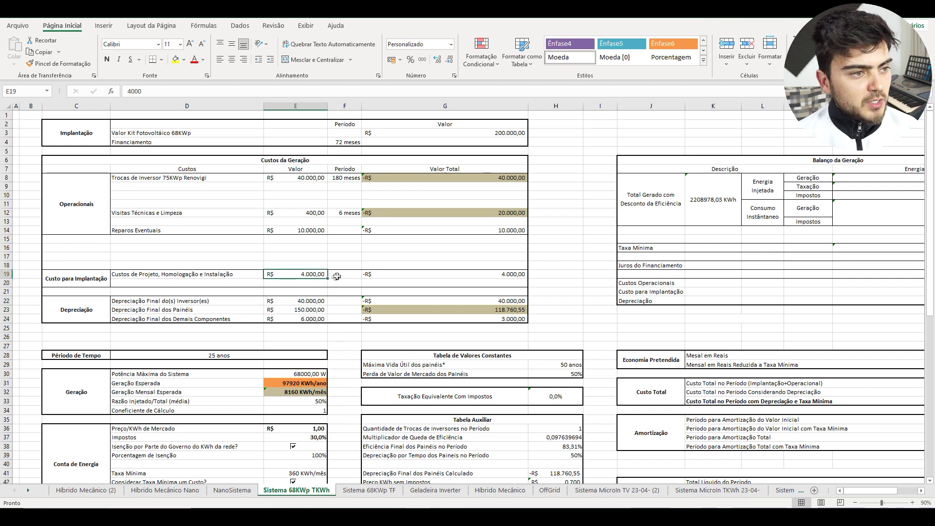
pyautogui.click(323, 302)
pyautogui.click(321, 310)
pyautogui.click(316, 322)
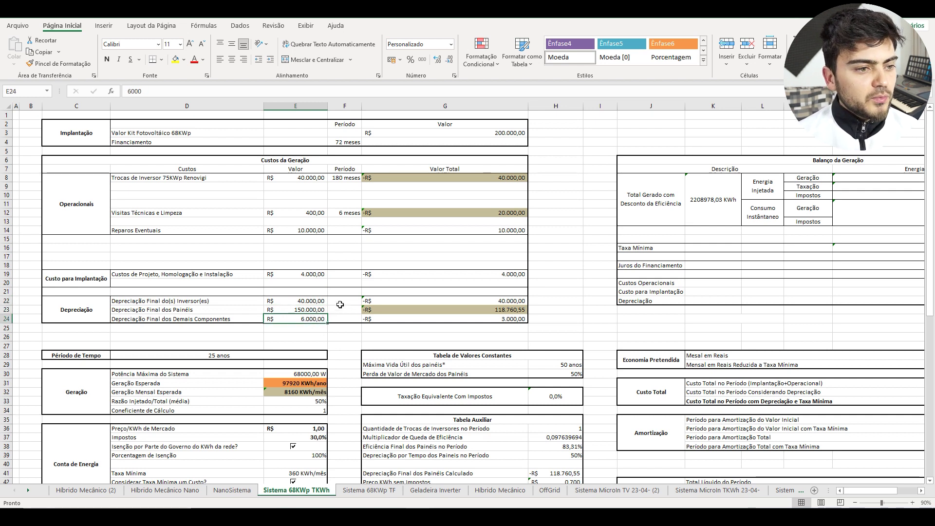
# Step: Recheck the technical visit and eventual repair values alongside the project, homologation and installation cost
pyautogui.moveTo(316, 213); pyautogui.dragTo(317, 229)
pyautogui.click(307, 257)
pyautogui.click(309, 275)
pyautogui.moveTo(318, 214); pyautogui.dragTo(316, 228)
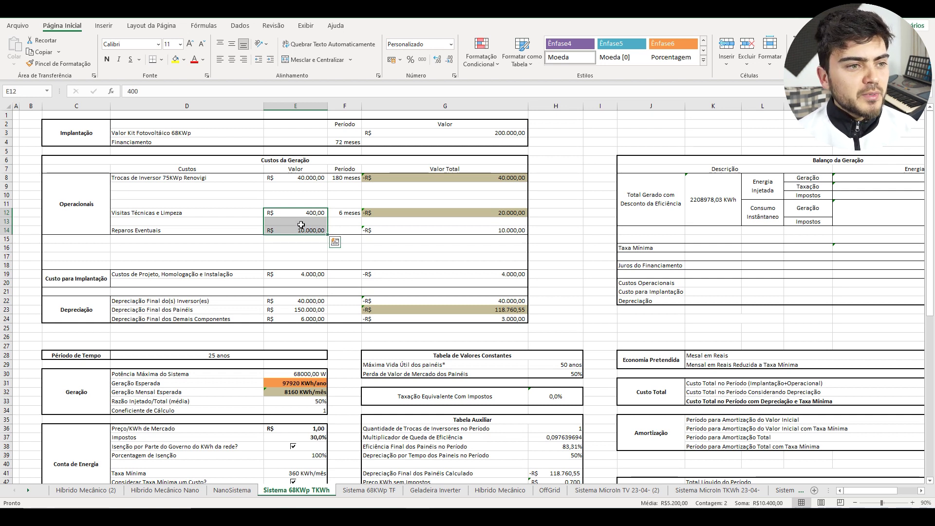
pyautogui.click(400, 231)
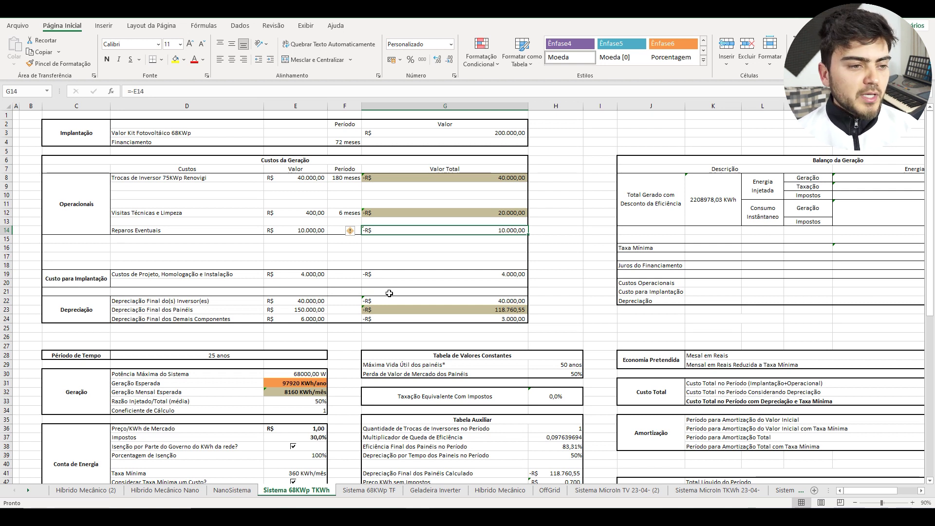
# Step: Inspect the expected annual generation and the formula for expected monthly generation in the Geração block
pyautogui.click(307, 385)
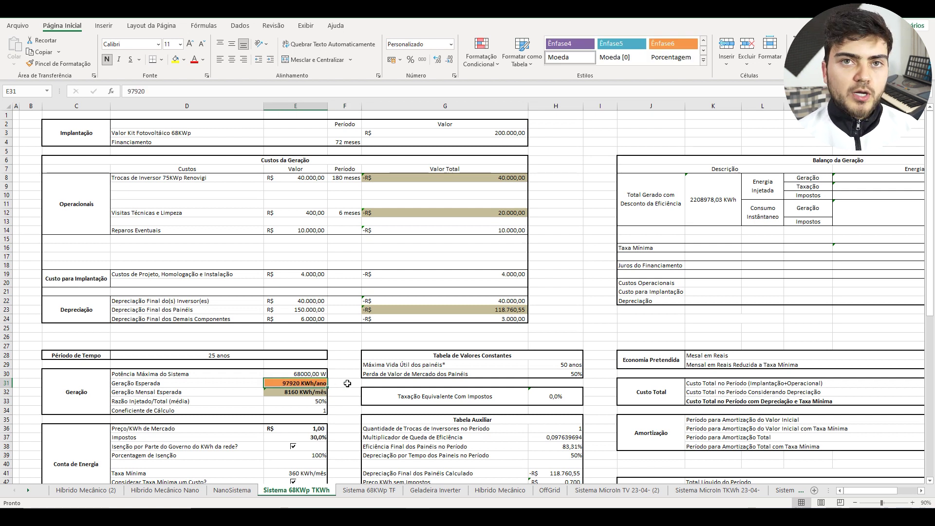
pyautogui.click(348, 384)
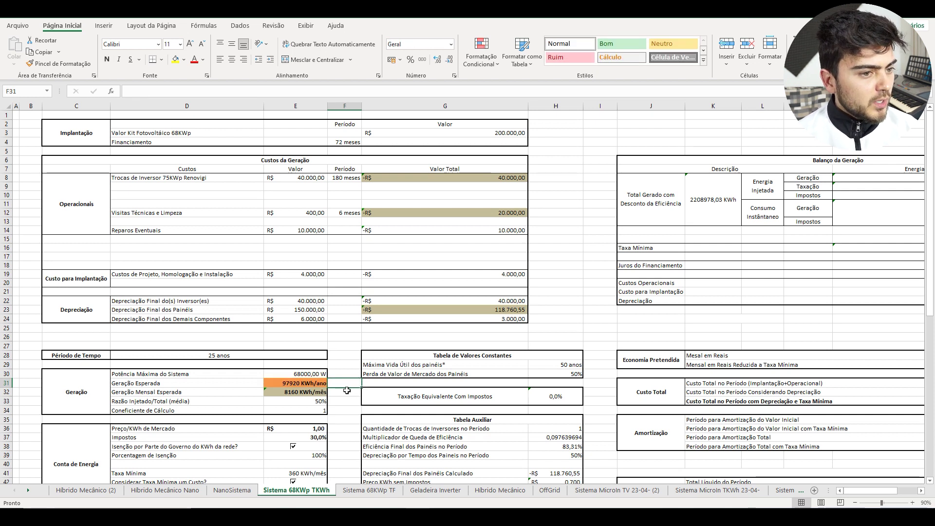
pyautogui.click(312, 394)
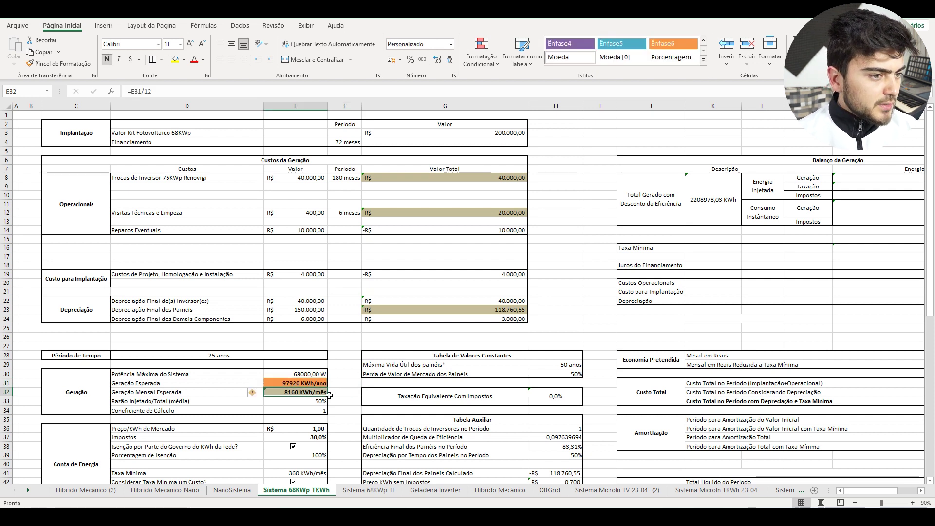
pyautogui.click(350, 391)
pyautogui.click(313, 394)
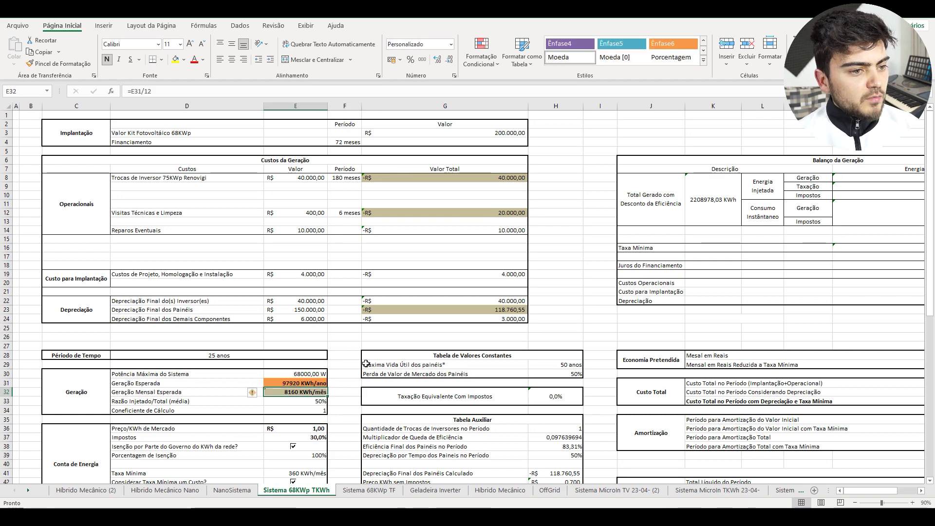
# Step: Review the market price per KWh, the taxes, the government exemption option and the exemption percentage in the Conta de Energia block
pyautogui.scroll(-1, 366, 364)
pyautogui.click(317, 402)
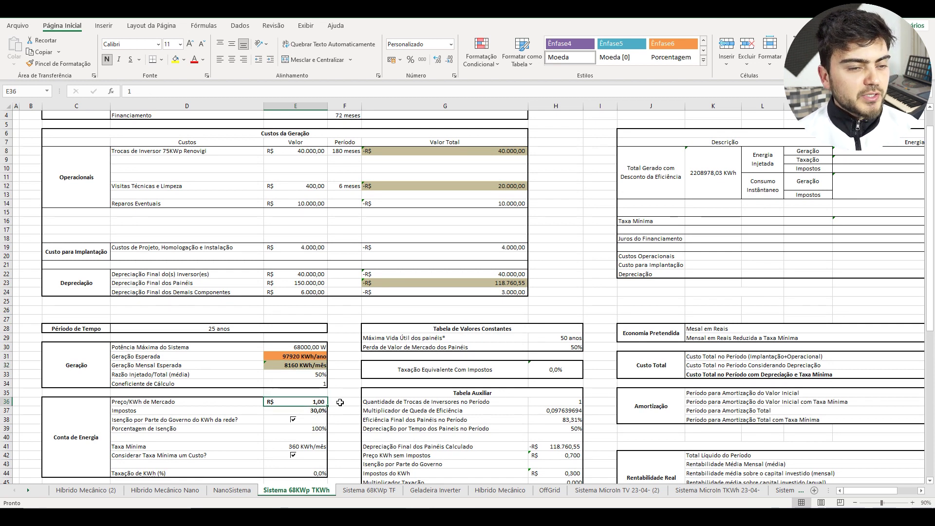
pyautogui.click(324, 412)
pyautogui.click(319, 420)
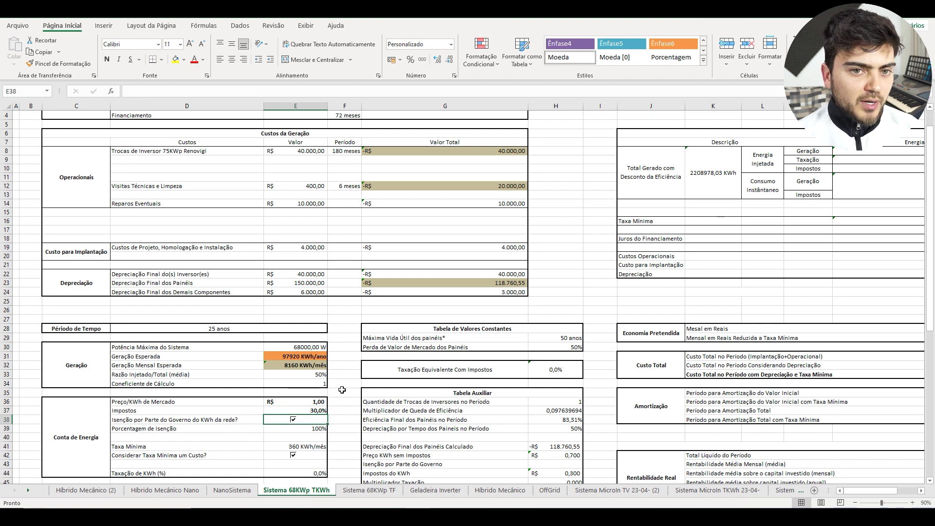
pyautogui.click(323, 411)
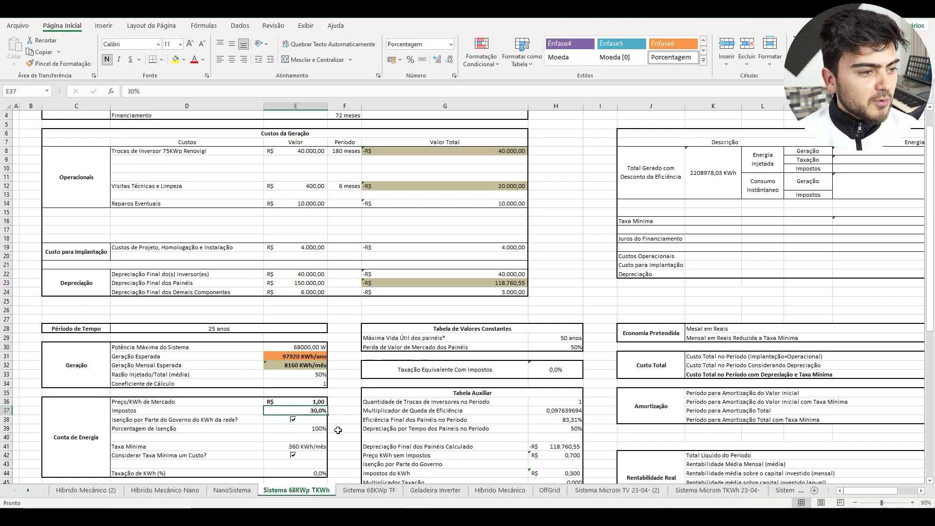
pyautogui.click(324, 430)
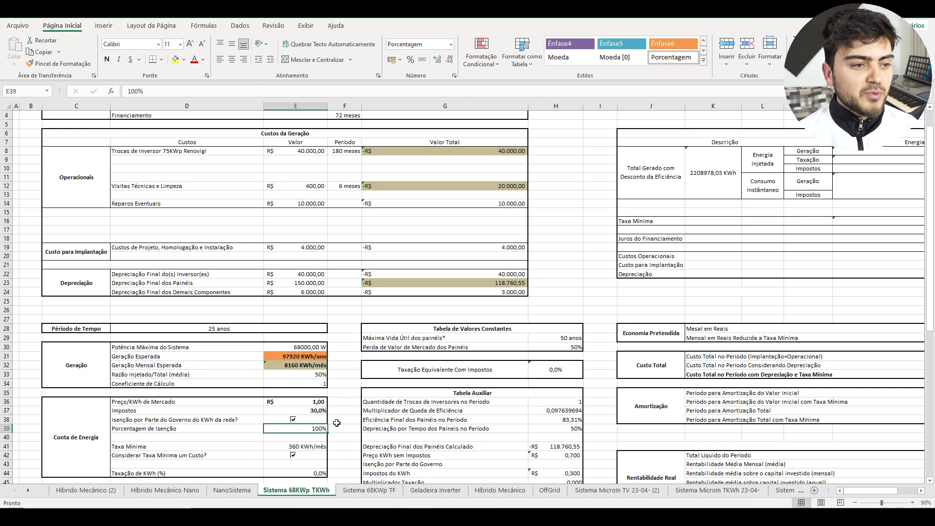
# Step: Examine the Taxa Mínima value, the option to consider it a cost, and the KWh taxation percentage
pyautogui.scroll(-1, 337, 423)
pyautogui.click(323, 420)
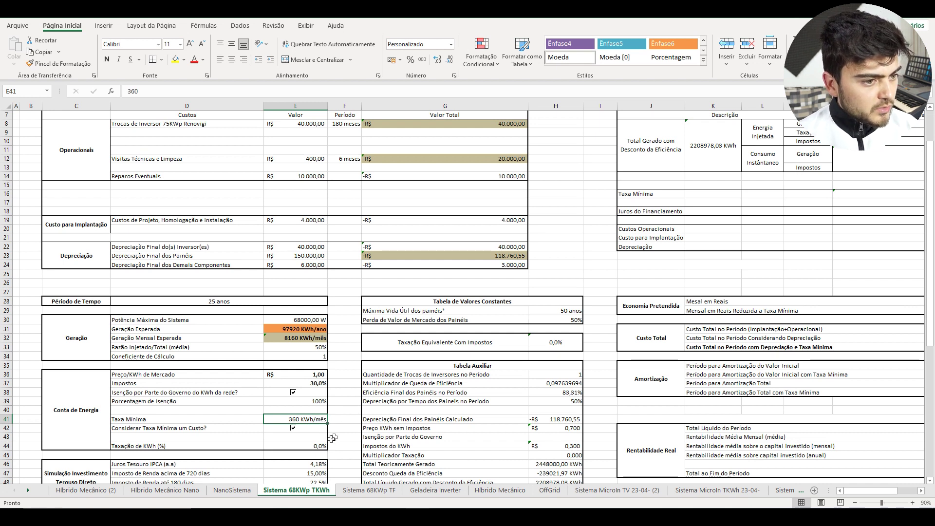
pyautogui.click(334, 434)
pyautogui.click(313, 428)
pyautogui.click(205, 428)
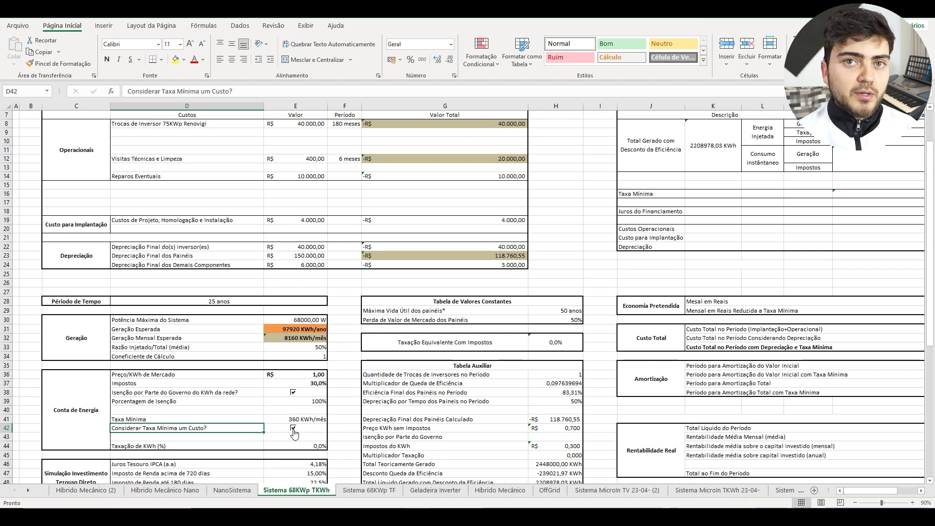
pyautogui.click(349, 429)
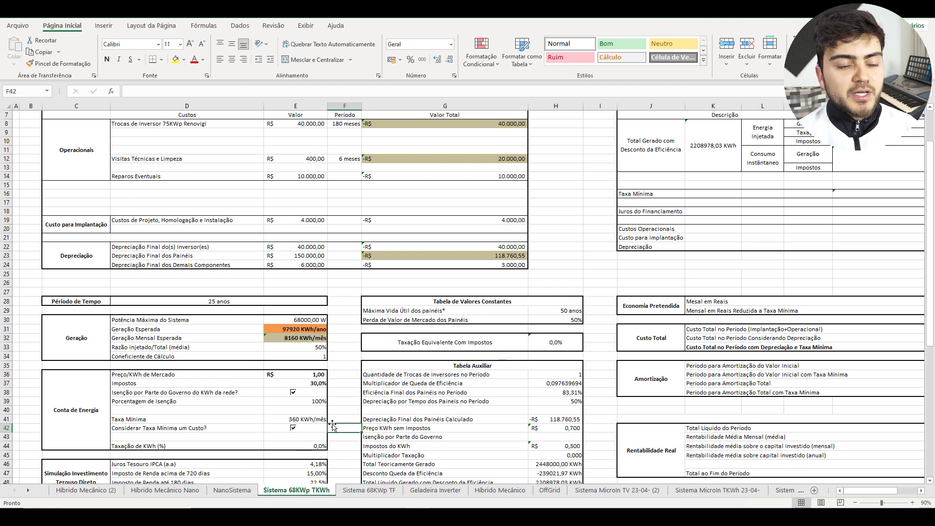
pyautogui.scroll(-1, 333, 426)
pyautogui.click(302, 420)
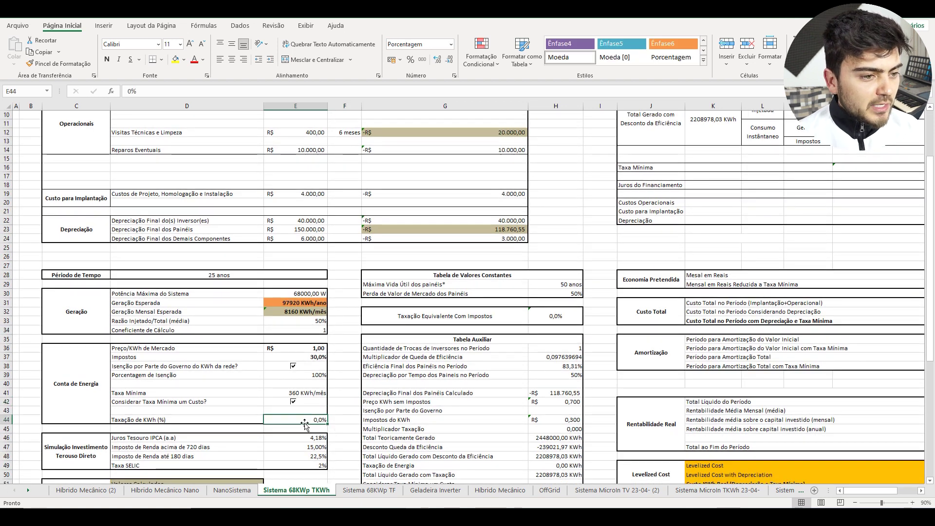
# Step: Look over the calculated values in Tabela Auxiliar and inspect the formula for the panels' final efficiency in the period
pyautogui.scroll(-3, 527, 349)
pyautogui.moveTo(555, 314); pyautogui.dragTo(559, 433)
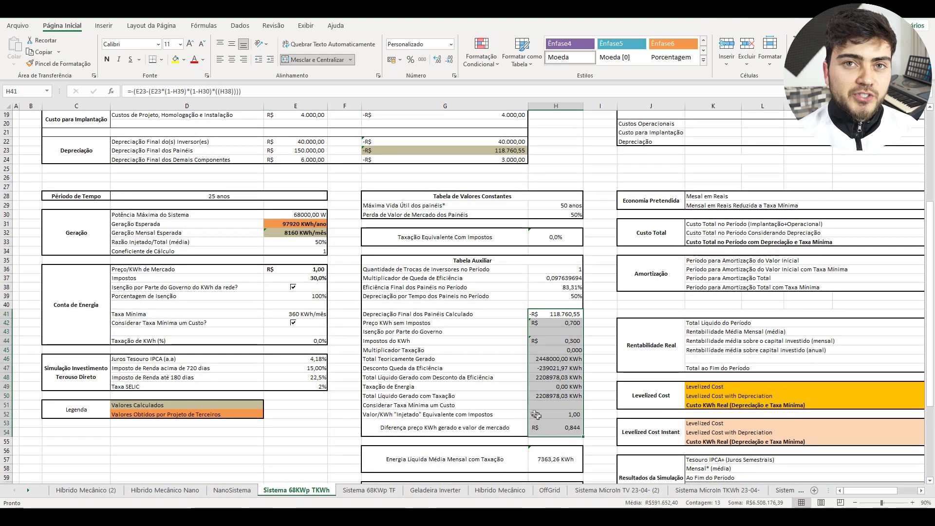
pyautogui.click(347, 339)
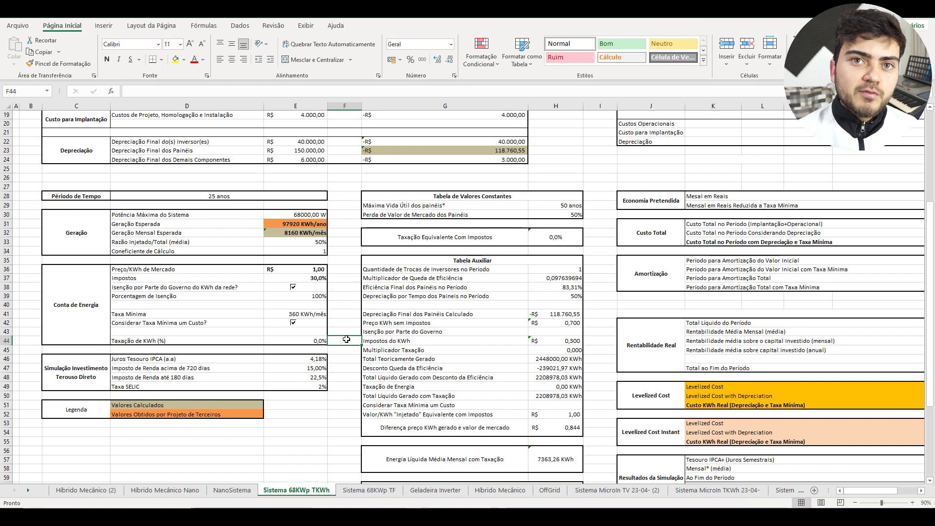
pyautogui.scroll(6, 380, 358)
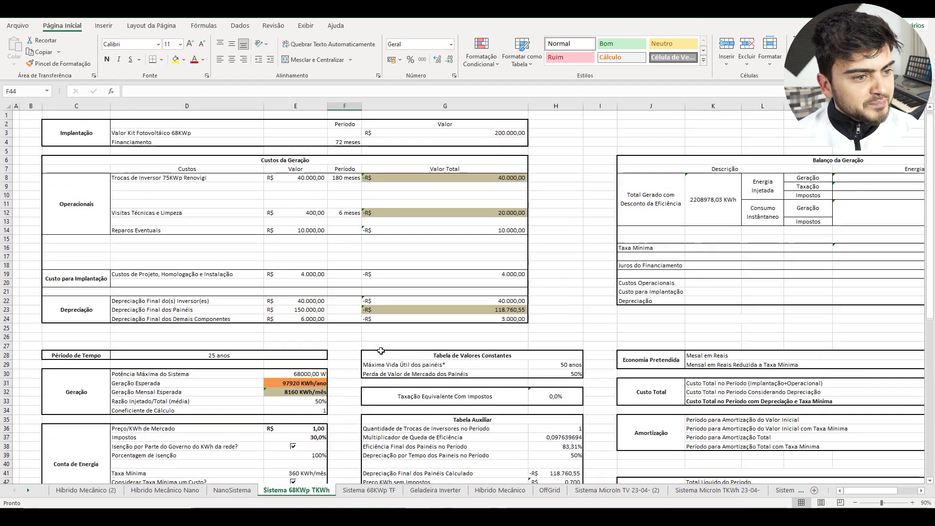
pyautogui.scroll(-2, 401, 305)
pyautogui.scroll(-4, 401, 306)
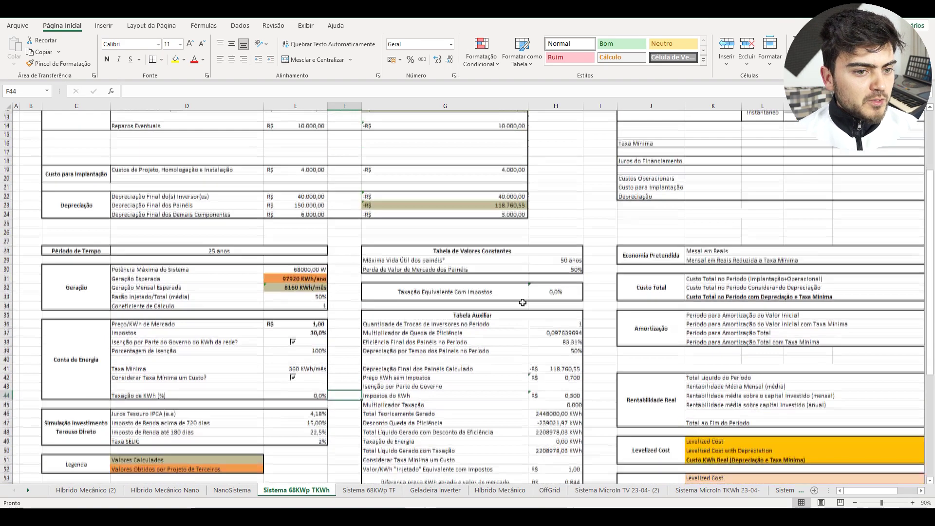
pyautogui.scroll(5, 560, 308)
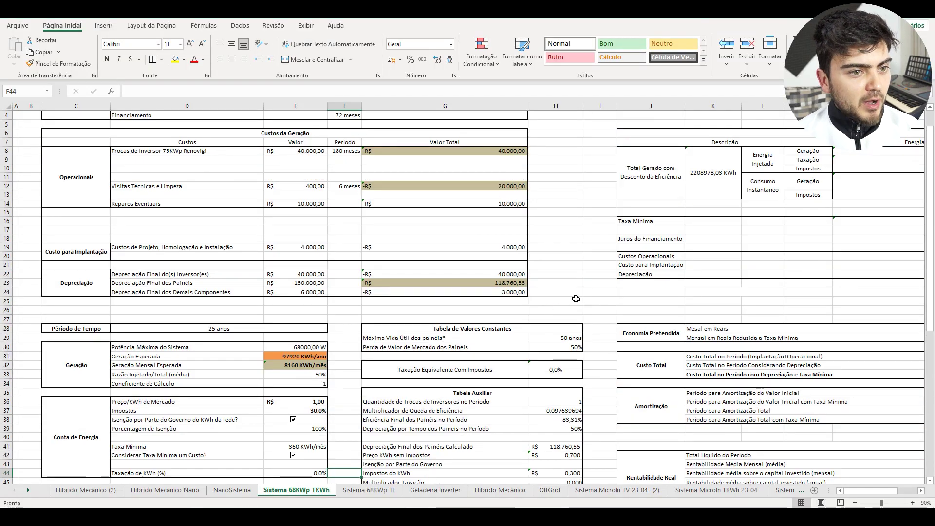
pyautogui.scroll(-2, 560, 308)
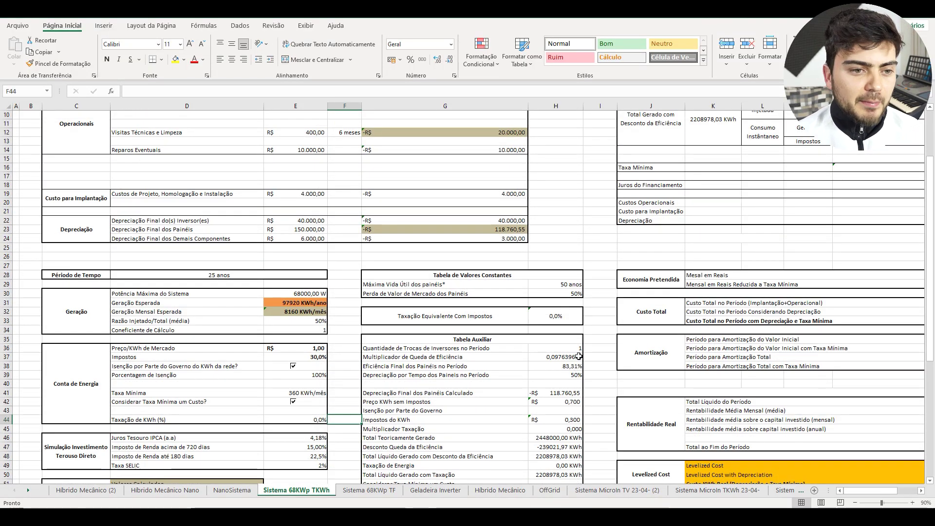
pyautogui.scroll(-1, 572, 358)
pyautogui.click(570, 342)
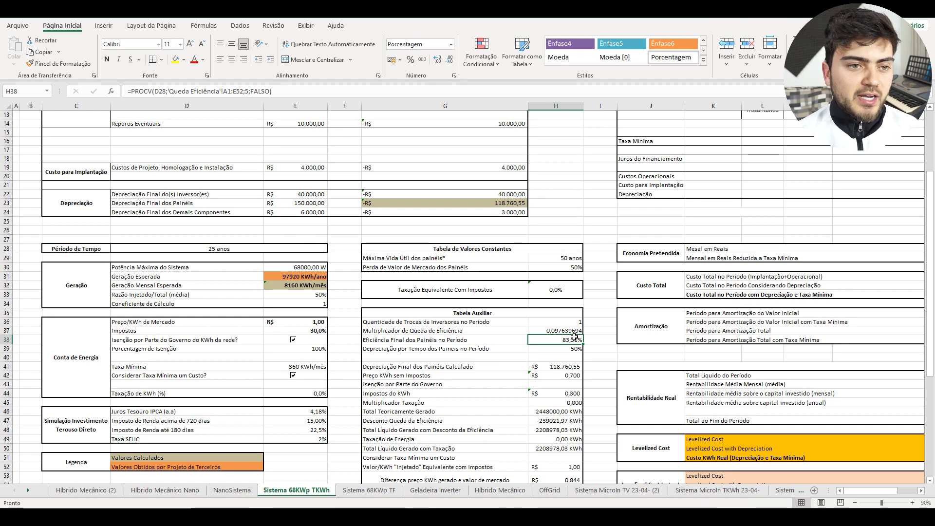
# Step: Examine the efficiency drop multiplier and the panels' final efficiency in Tabela Auxiliar, along with the constants above it
pyautogui.scroll(1, 575, 336)
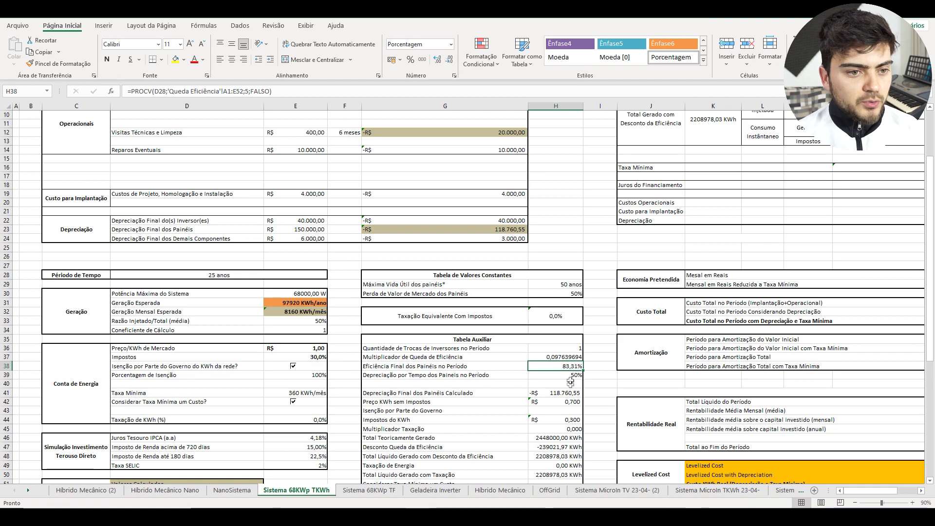
pyautogui.click(568, 358)
pyautogui.click(571, 366)
pyautogui.scroll(-1, 574, 377)
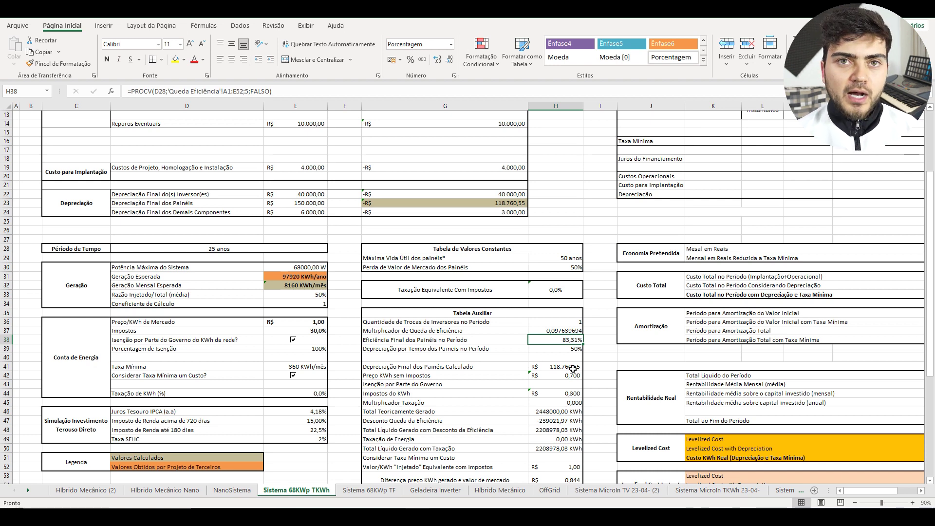
pyautogui.click(565, 292)
pyautogui.click(555, 314)
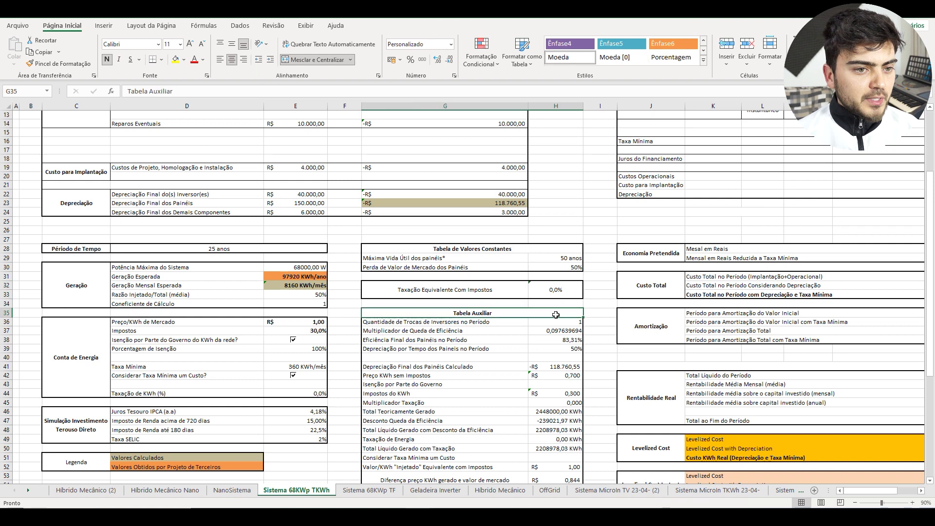
# Step: Inspect the formulas for the panels' total depreciation and their depreciation over time in the period
pyautogui.click(508, 203)
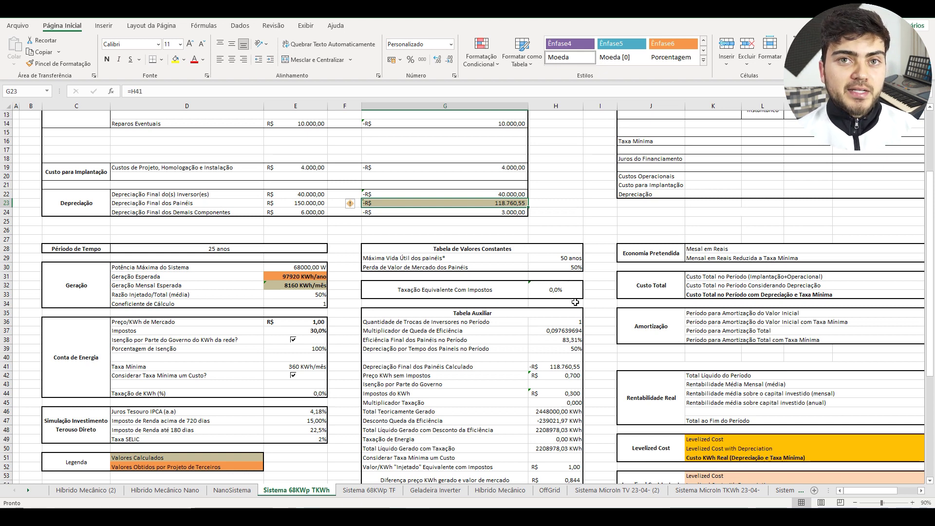
pyautogui.click(564, 341)
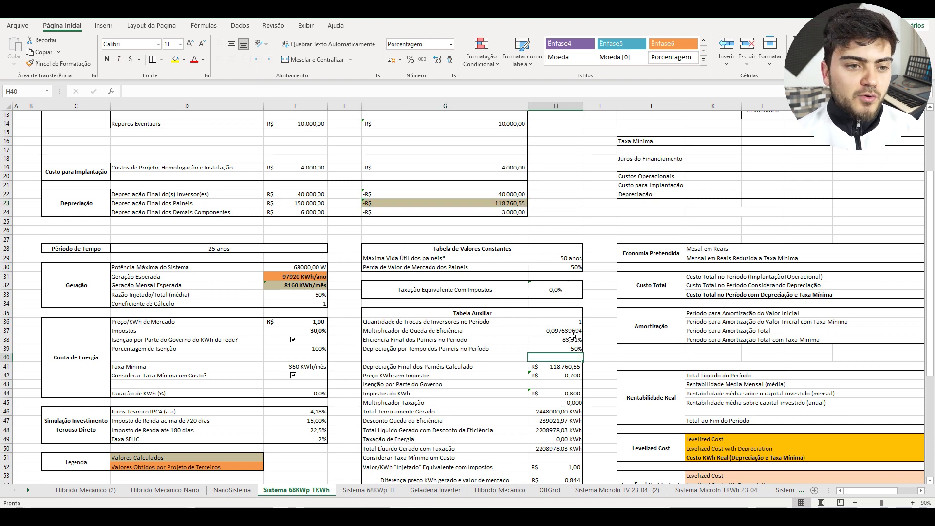
pyautogui.click(557, 348)
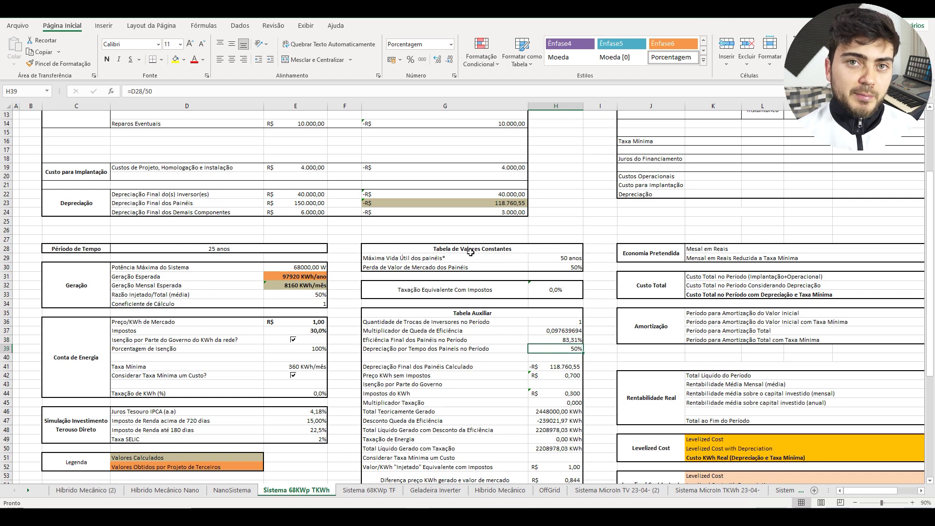
# Step: Review the Depreciação totals and compare the inverters' final depreciation value with the formula of its total
pyautogui.moveTo(483, 194); pyautogui.dragTo(487, 213)
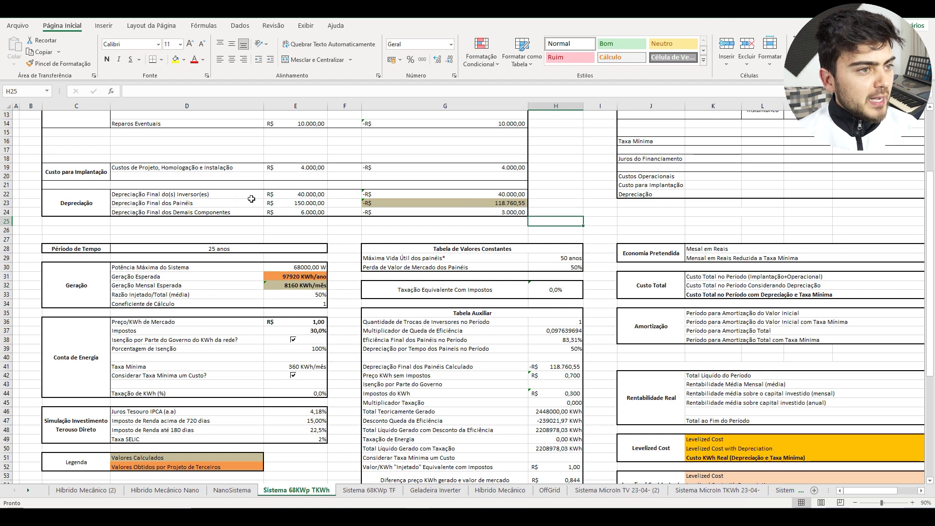
pyautogui.click(221, 194)
pyautogui.click(484, 193)
pyautogui.hotkey('ctrl', '[')
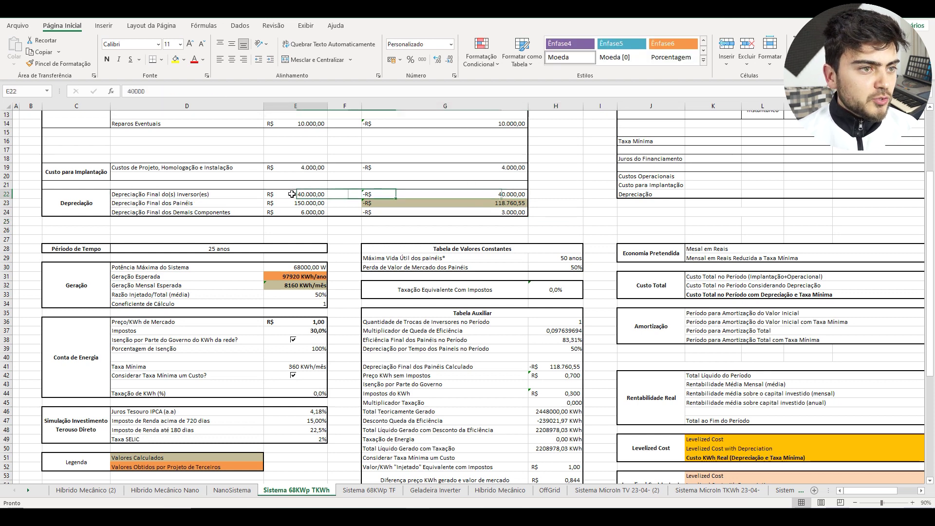
pyautogui.click(505, 195)
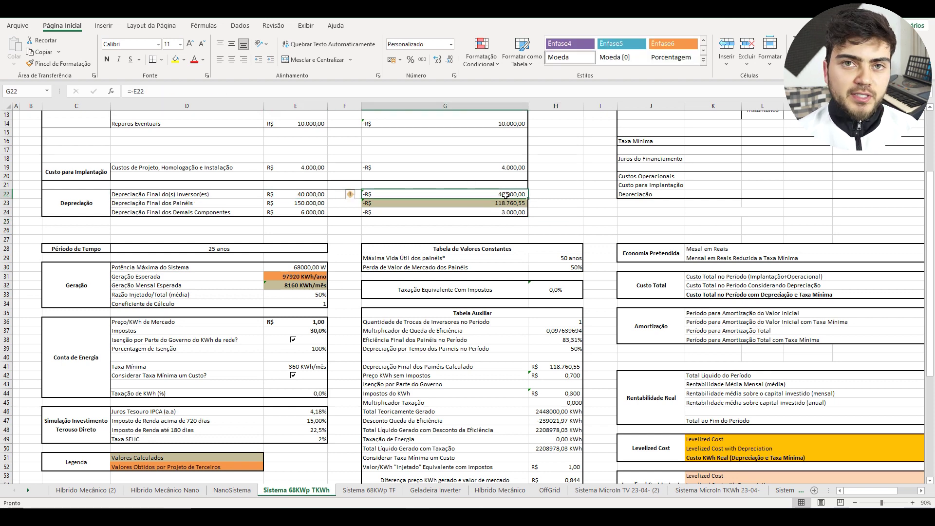
pyautogui.scroll(3, 531, 210)
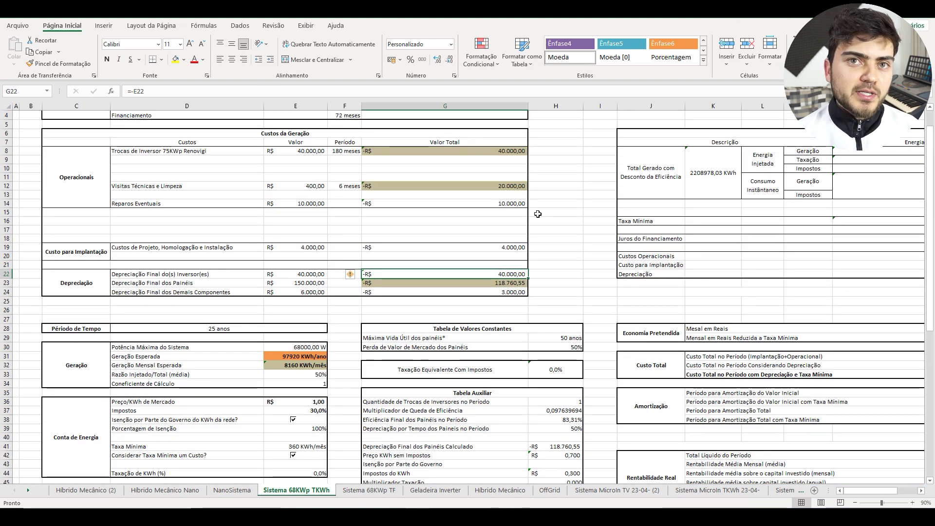
# Step: Compare the panels' entered value with the formula of their total in the Depreciação block
pyautogui.click(487, 282)
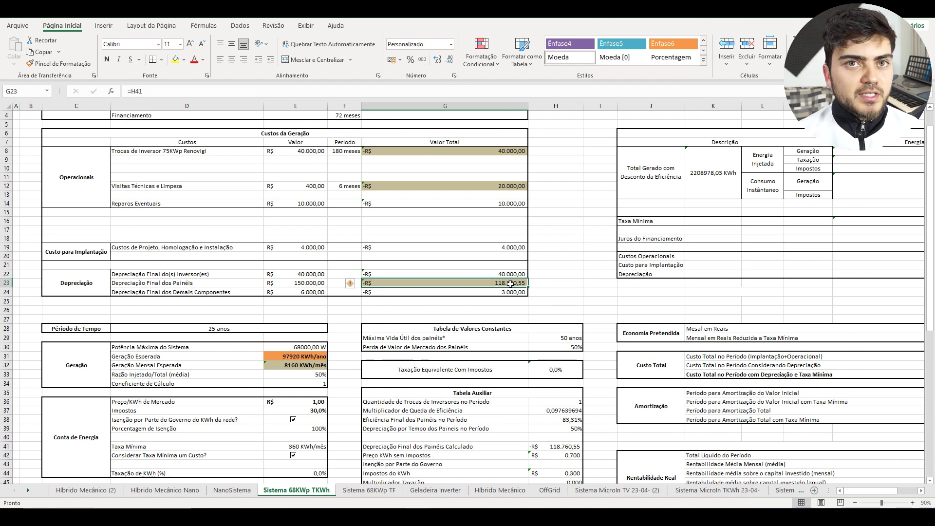
pyautogui.click(312, 282)
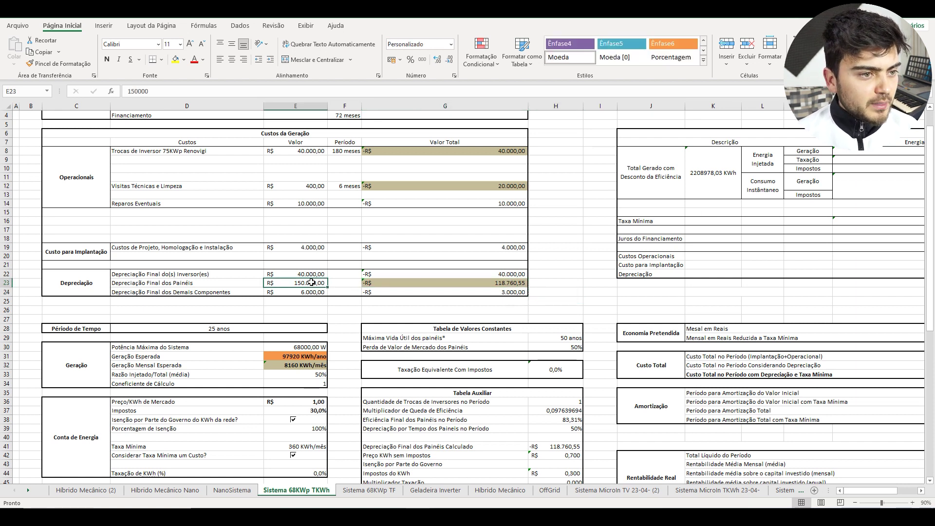
pyautogui.click(522, 282)
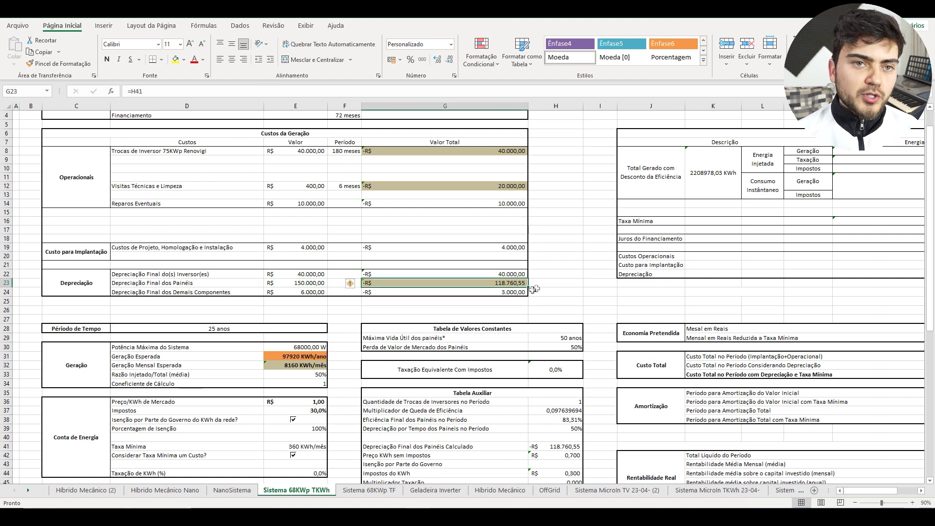
# Step: Look over the remaining Tabela Auxiliar values and the market generation prices per KWh in the Leilão de Energia Nova table
pyautogui.scroll(-5, 580, 368)
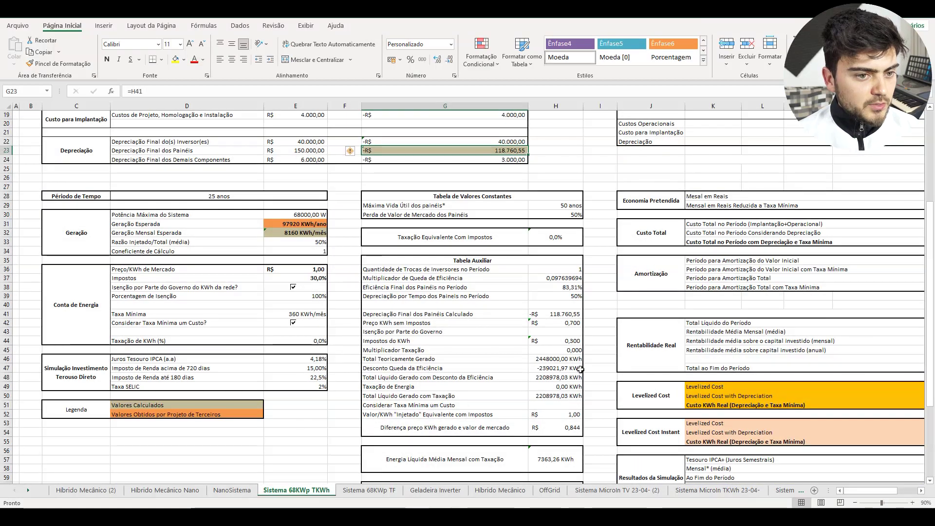
pyautogui.moveTo(556, 317); pyautogui.dragTo(586, 433)
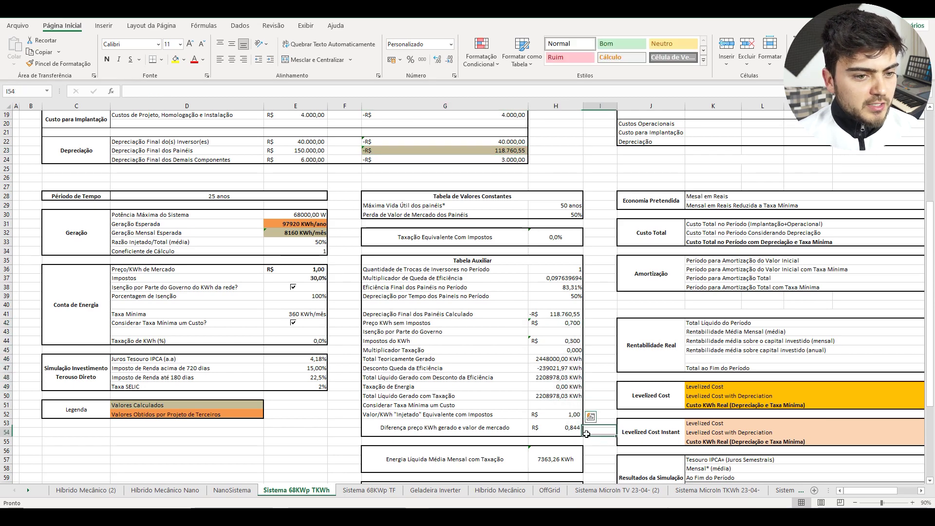
pyautogui.scroll(-4, 586, 434)
pyautogui.moveTo(555, 387); pyautogui.dragTo(556, 432)
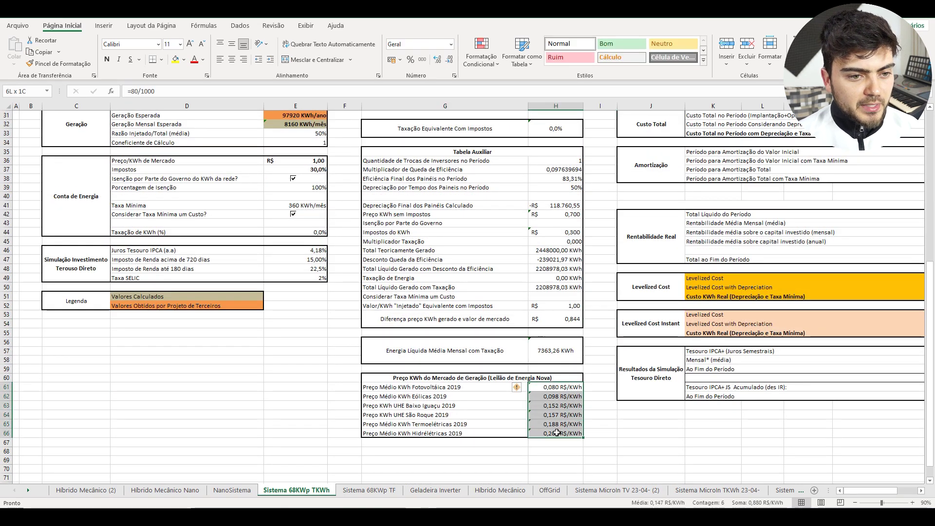
pyautogui.click(563, 370)
pyautogui.scroll(1, 591, 384)
pyautogui.scroll(9, 592, 384)
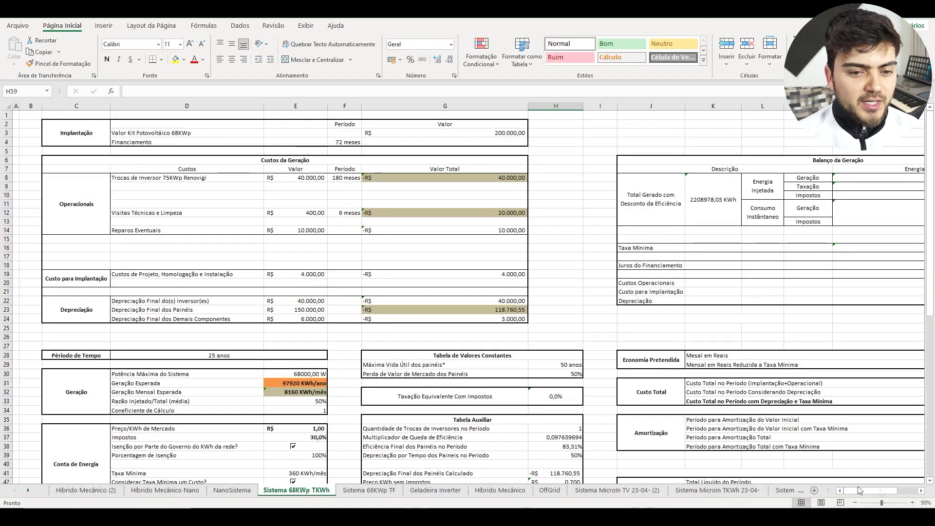
# Step: Go to the Balanço da Geração table and inspect the formula for the total generated with the efficiency discount
pyautogui.click(921, 491)
pyautogui.click(921, 491)
pyautogui.click(921, 491)
pyautogui.click(921, 490)
pyautogui.click(921, 490)
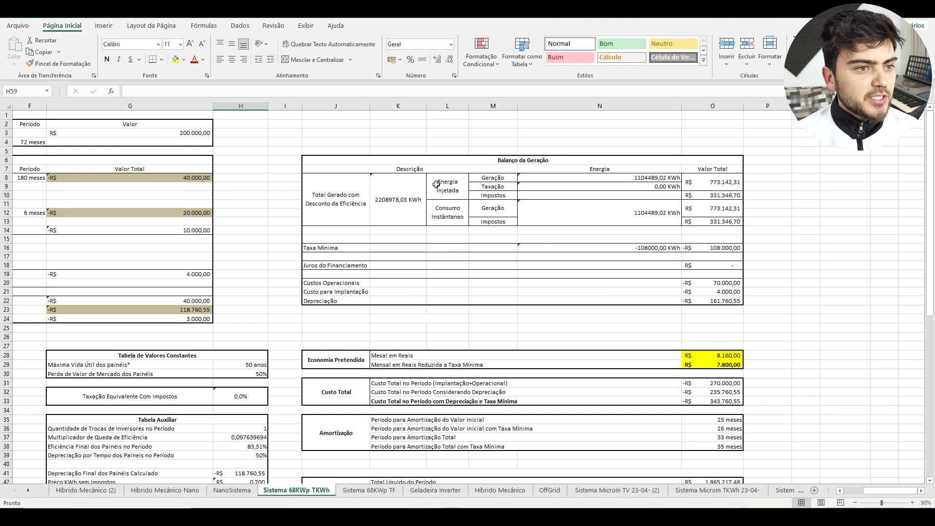
pyautogui.click(407, 200)
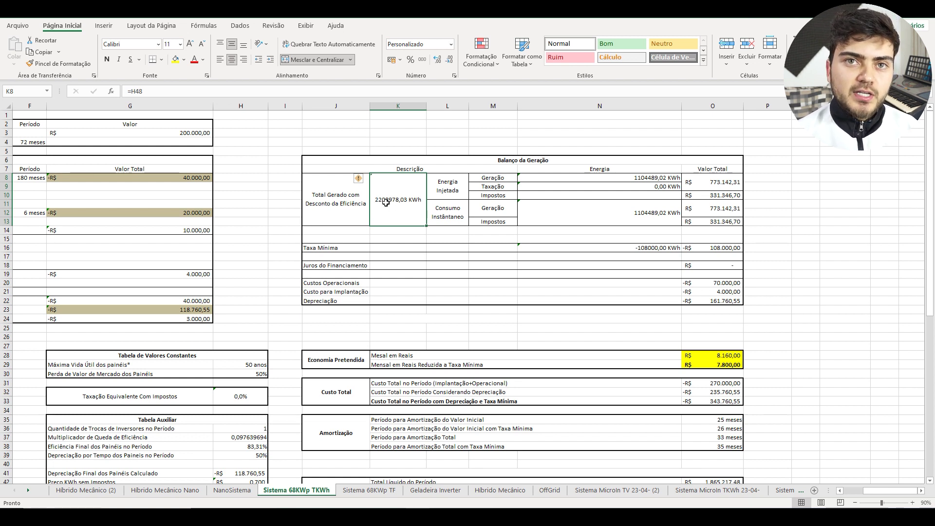
pyautogui.click(409, 229)
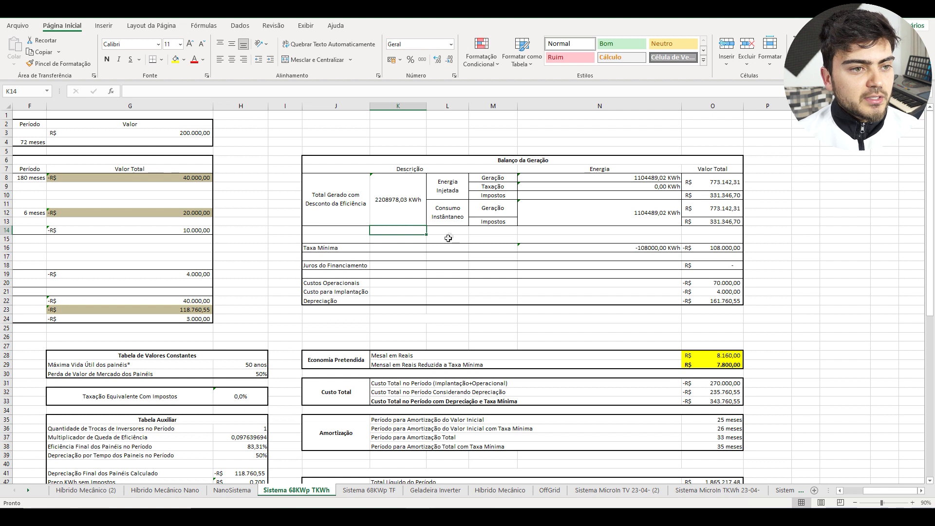
pyautogui.click(448, 238)
pyautogui.click(507, 239)
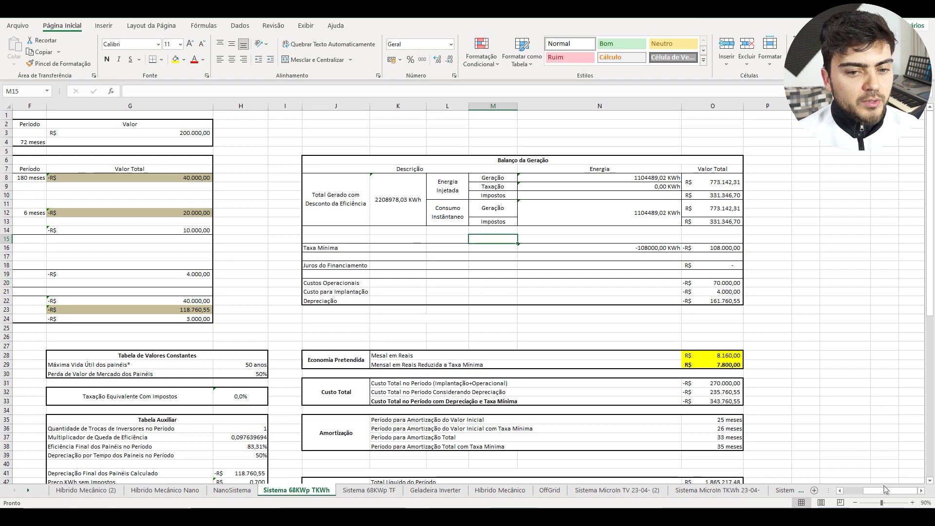
# Step: Check the Razão Injetado/Total (média) percentage in the Geração block
pyautogui.click(866, 492)
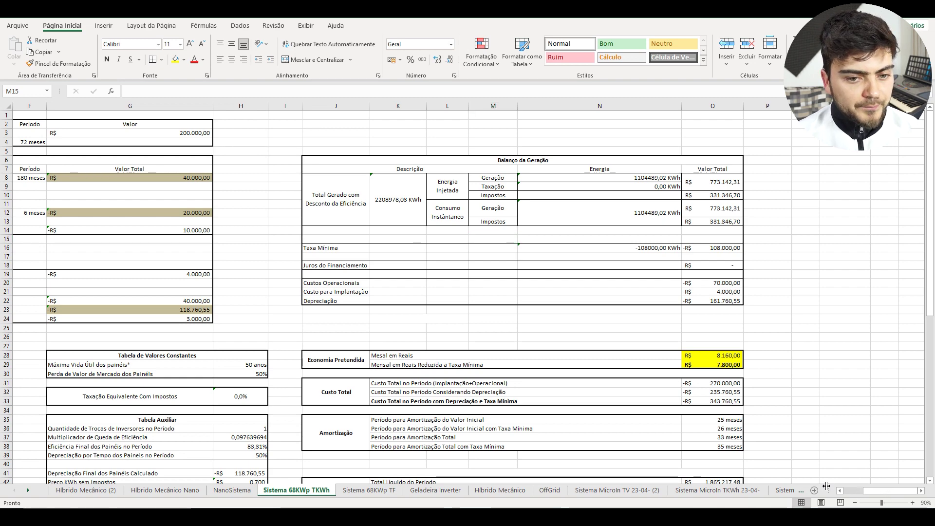
pyautogui.hscroll(-4, 843, 488)
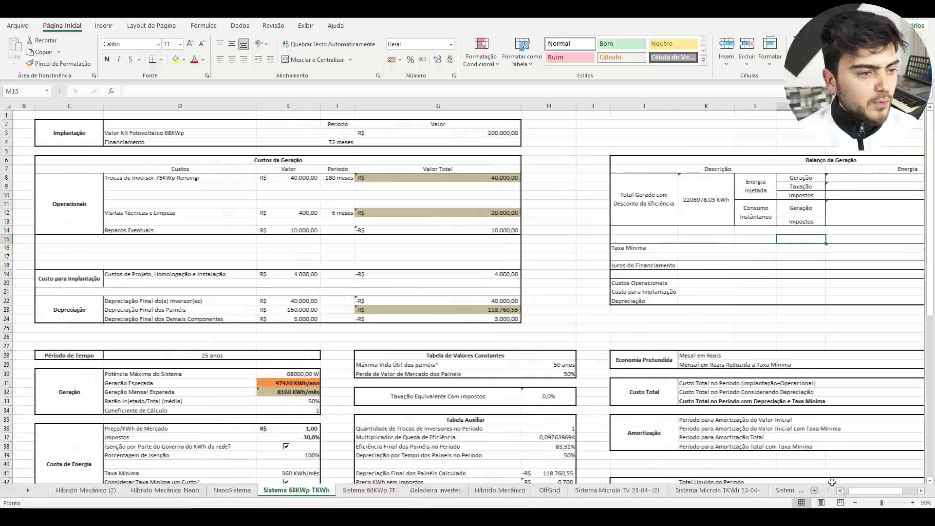
pyautogui.scroll(-3, 412, 361)
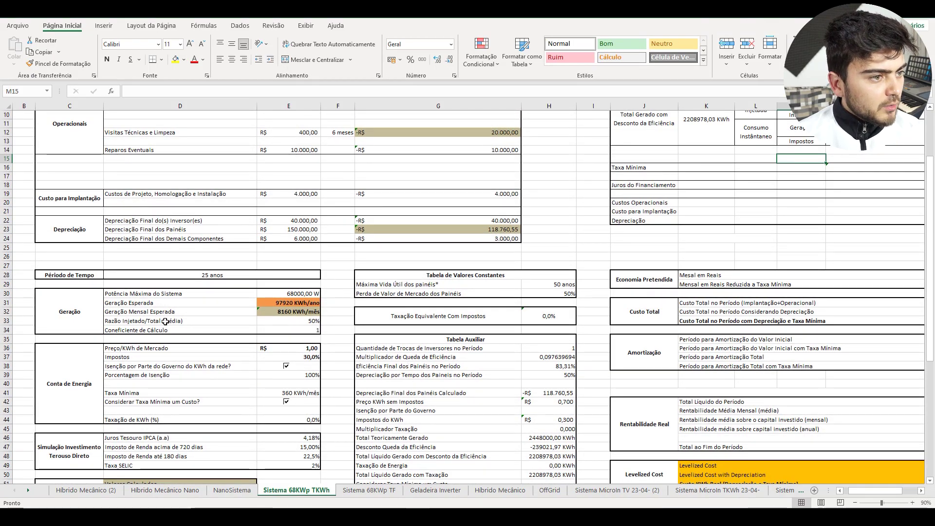
pyautogui.click(292, 321)
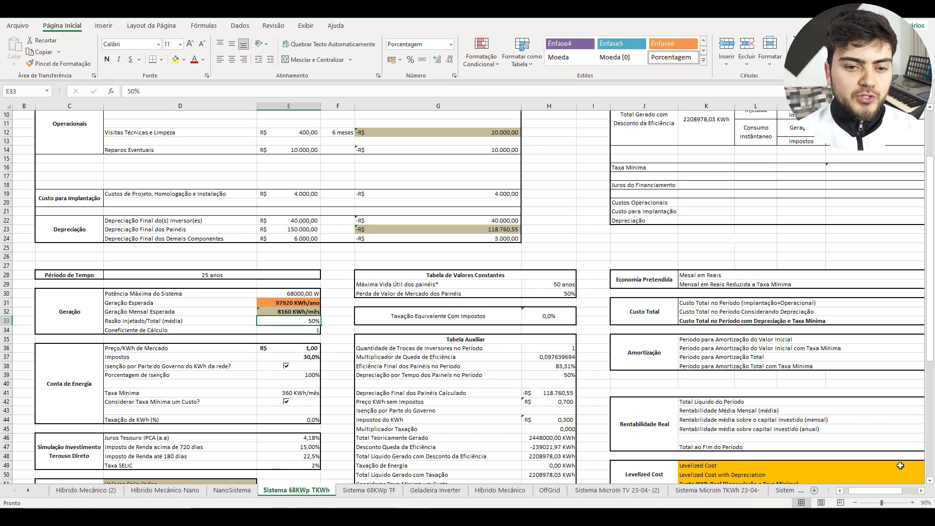
# Step: Return to the Balanço da Geração table and review its Energia Injetada and Consumo Instantâneo sections
pyautogui.click(921, 490)
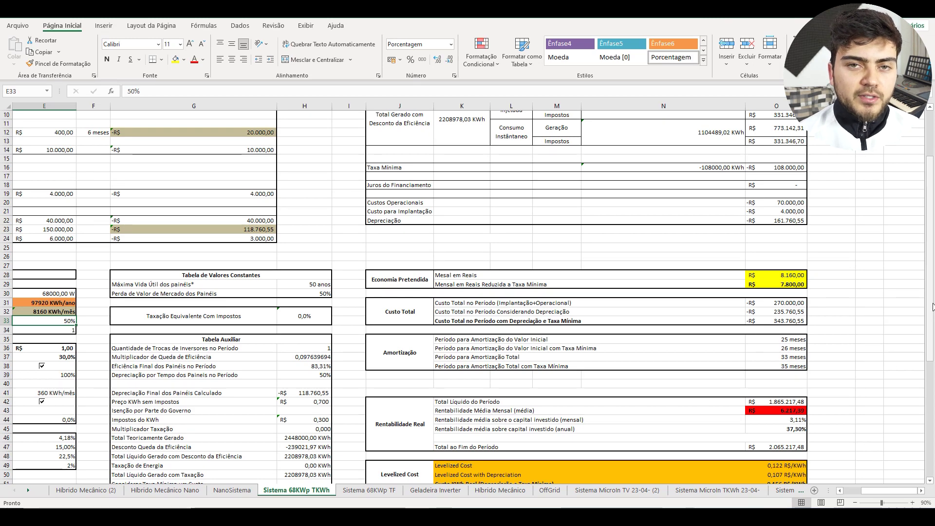
pyautogui.moveTo(932, 307); pyautogui.dragTo(932, 286)
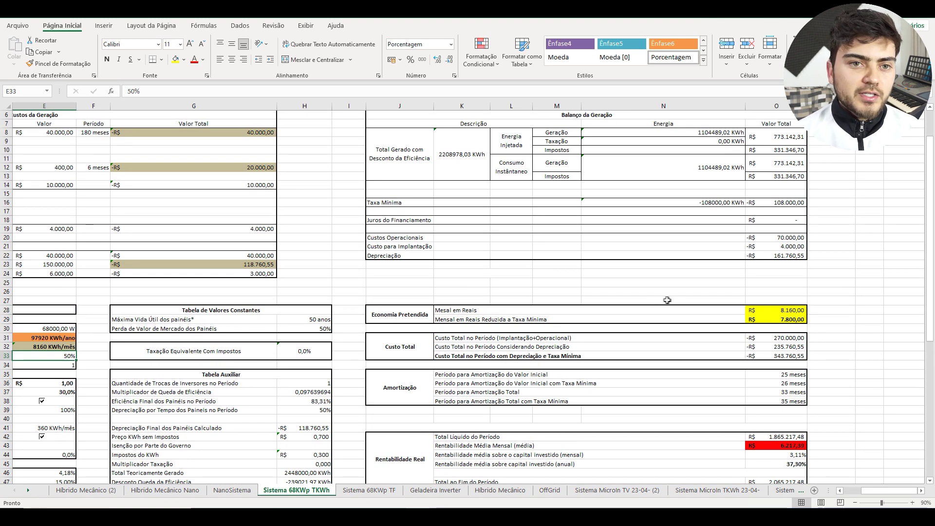
pyautogui.scroll(2, 680, 298)
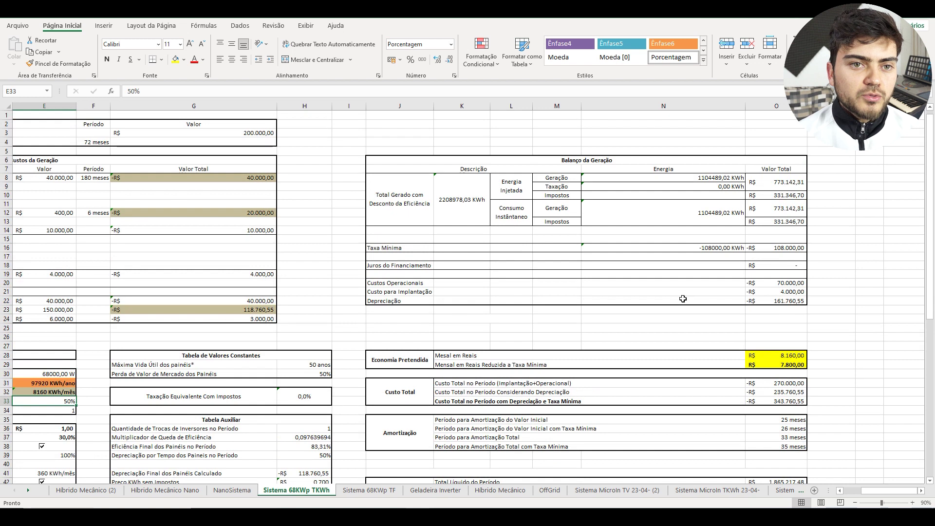
pyautogui.click(522, 191)
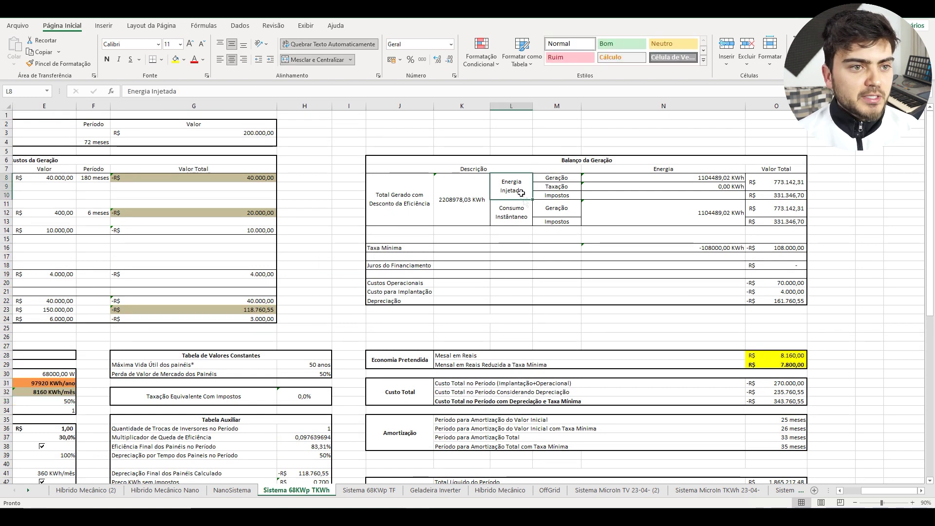
pyautogui.click(519, 212)
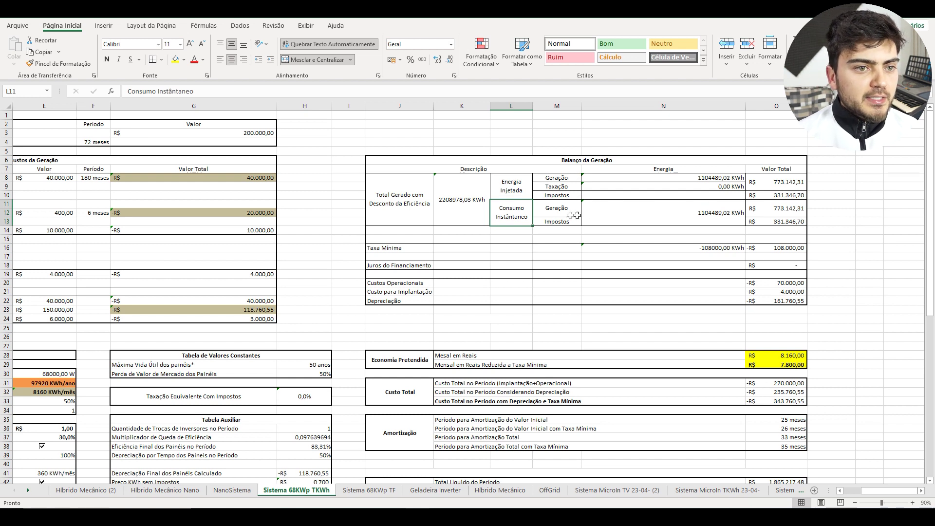
pyautogui.click(557, 222)
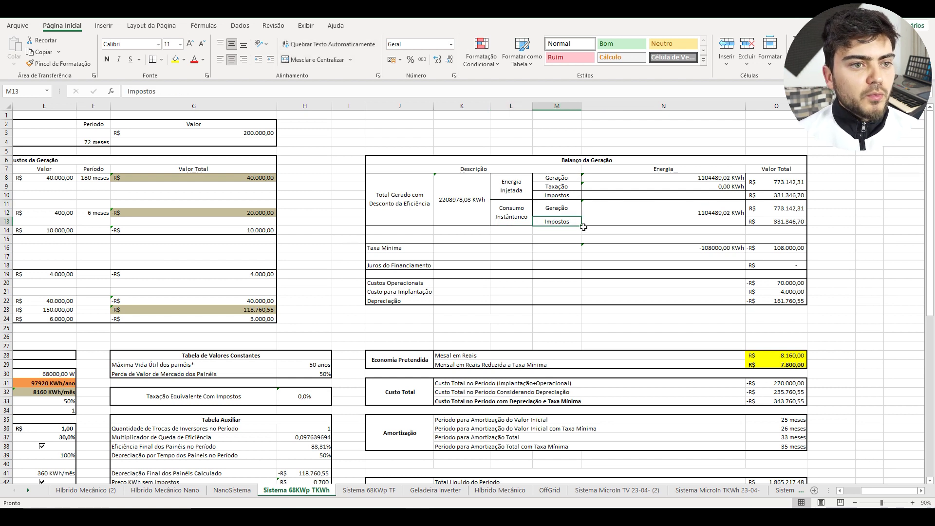
# Step: Compare the Impostos total formulas for injected energy and instant consumption, and inspect the instant consumption energy formula
pyautogui.click(793, 215)
pyautogui.click(791, 195)
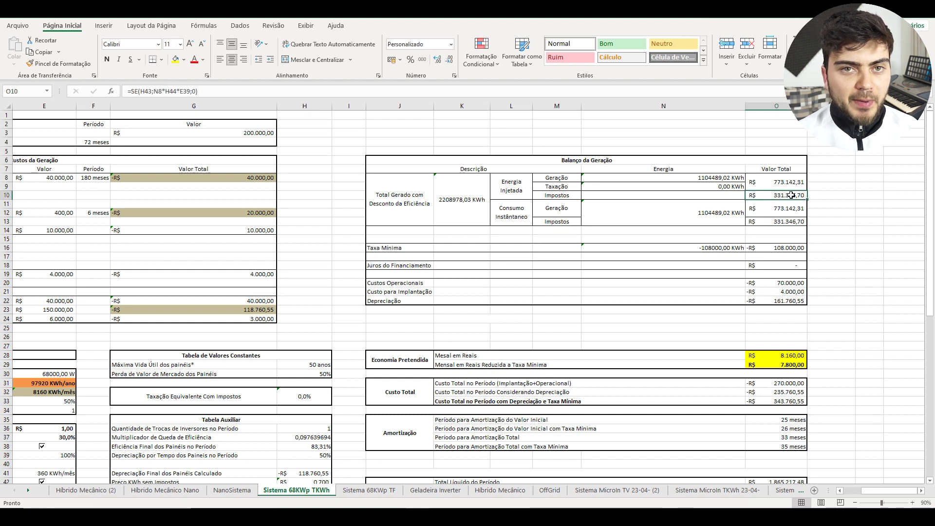
pyautogui.click(788, 221)
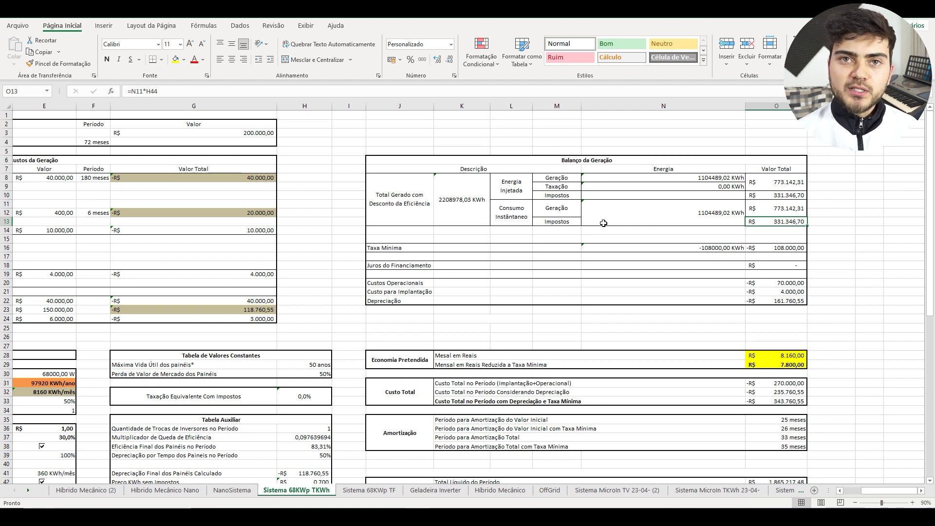
pyautogui.click(571, 193)
pyautogui.click(794, 195)
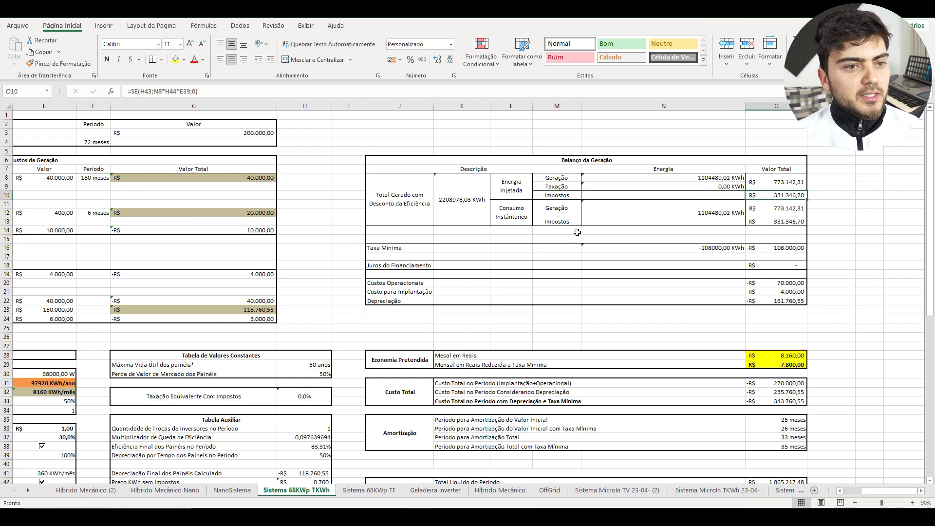
pyautogui.click(740, 188)
pyautogui.click(643, 207)
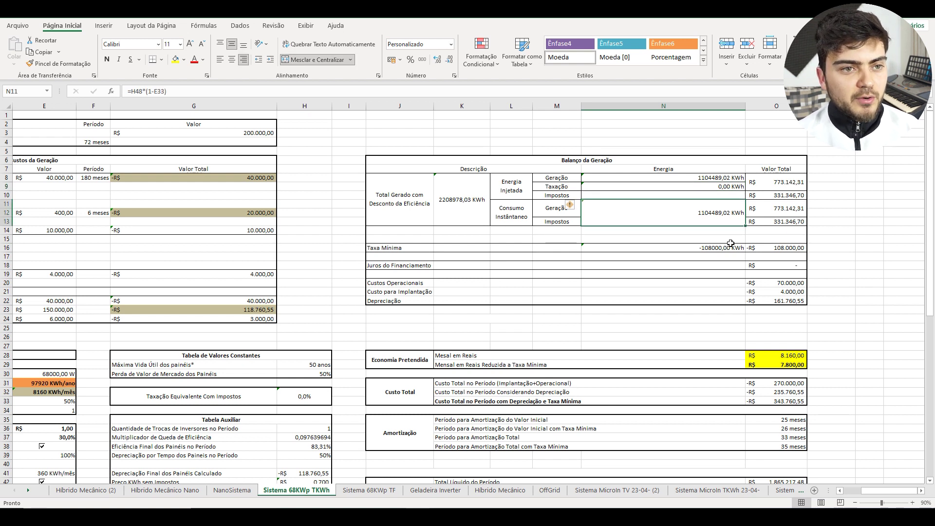
# Step: Inspect the Taxação and Consumo Instantâneo energy formulas and both Taxa Mínima formulas in Balanço da Geração
pyautogui.click(625, 185)
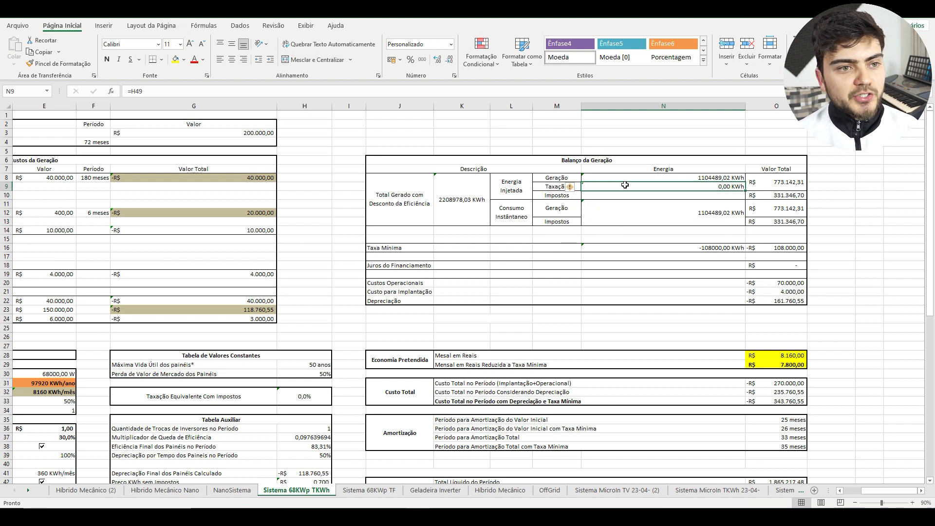
pyautogui.click(674, 219)
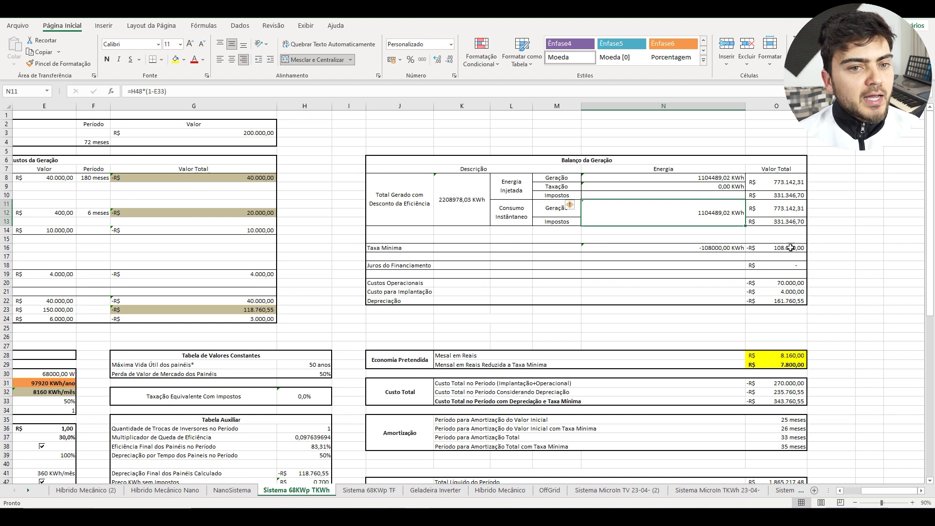
pyautogui.click(701, 249)
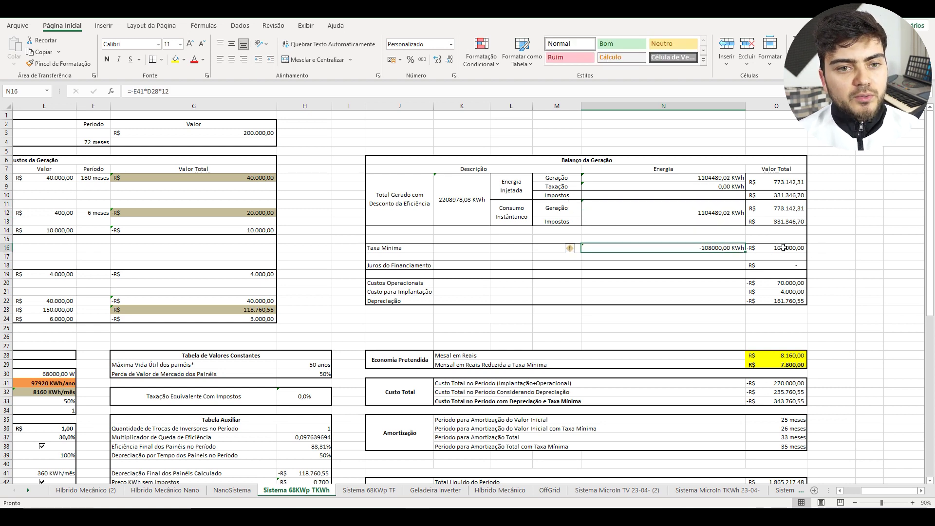
pyautogui.click(801, 248)
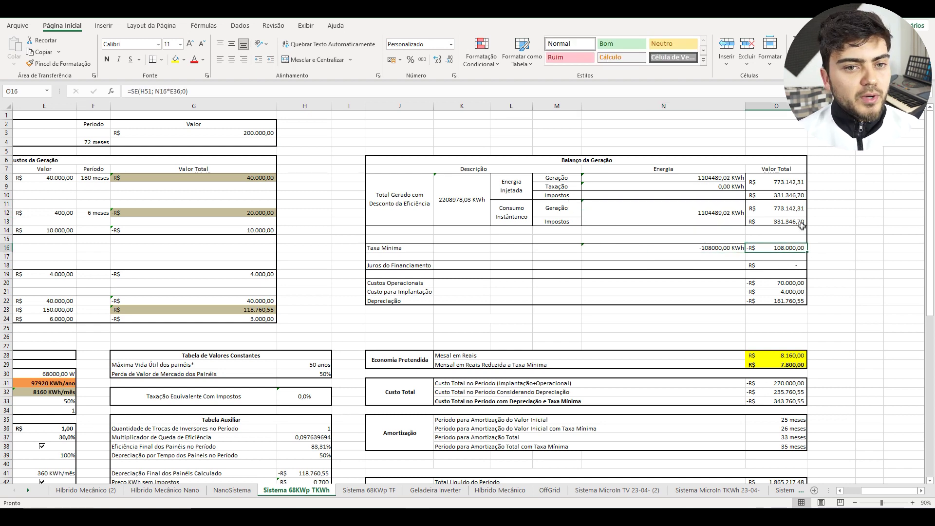
# Step: Inspect the Custos Operacionais, Custo para Implantação and Depreciação formulas at the end of Balanço da Geração
pyautogui.scroll(-1, 800, 249)
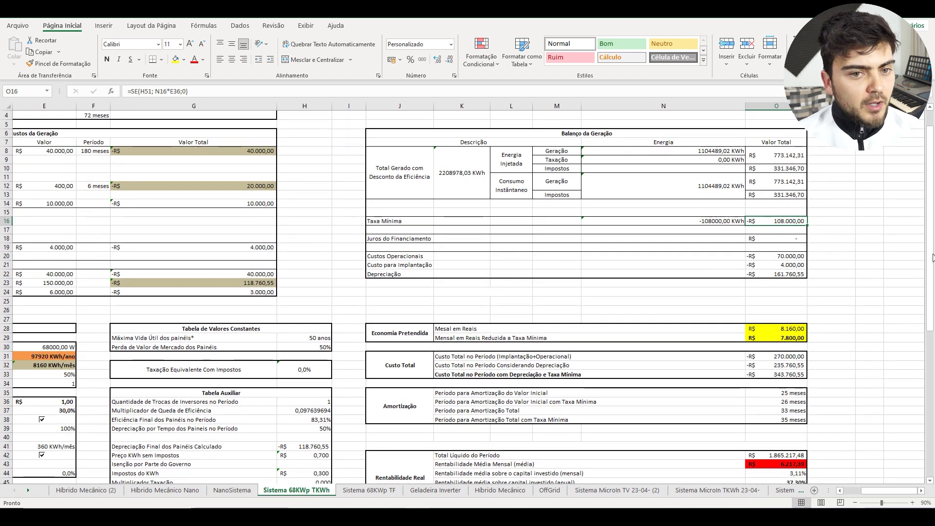
pyautogui.click(795, 256)
pyautogui.click(796, 266)
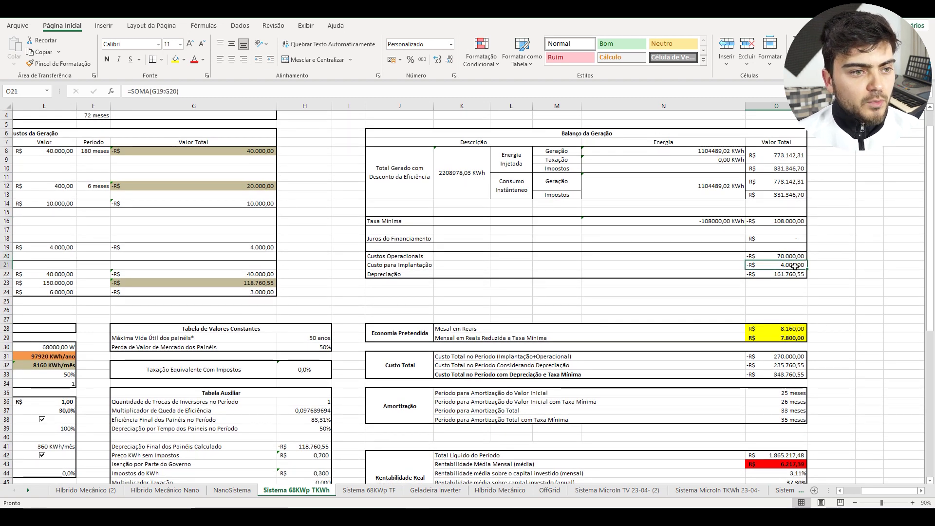
pyautogui.click(800, 275)
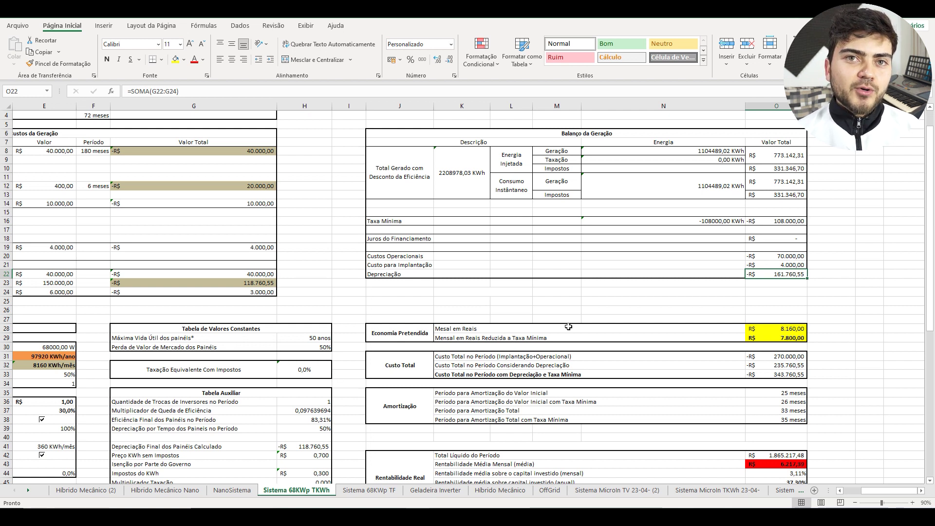
# Step: Inspect both Economia Pretendida formulas and the monthly generation cell that feeds the monthly savings
pyautogui.click(789, 332)
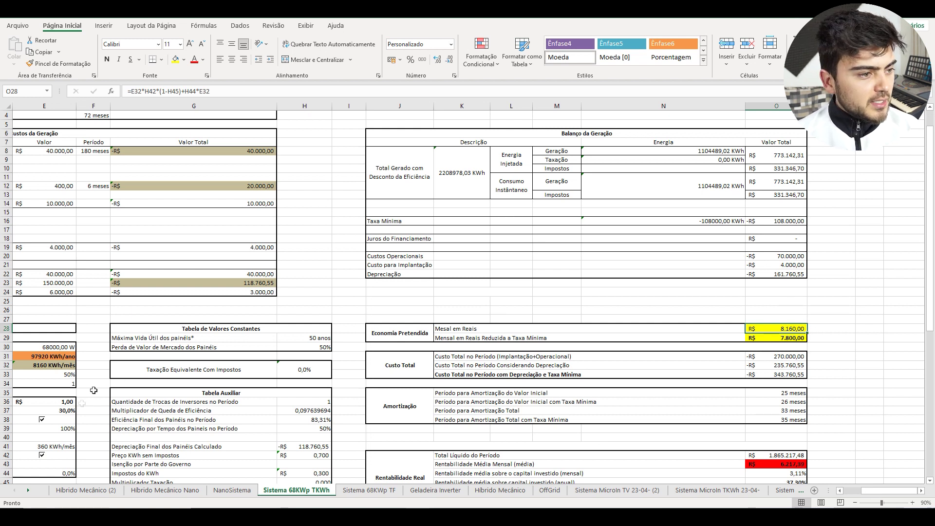
pyautogui.click(56, 366)
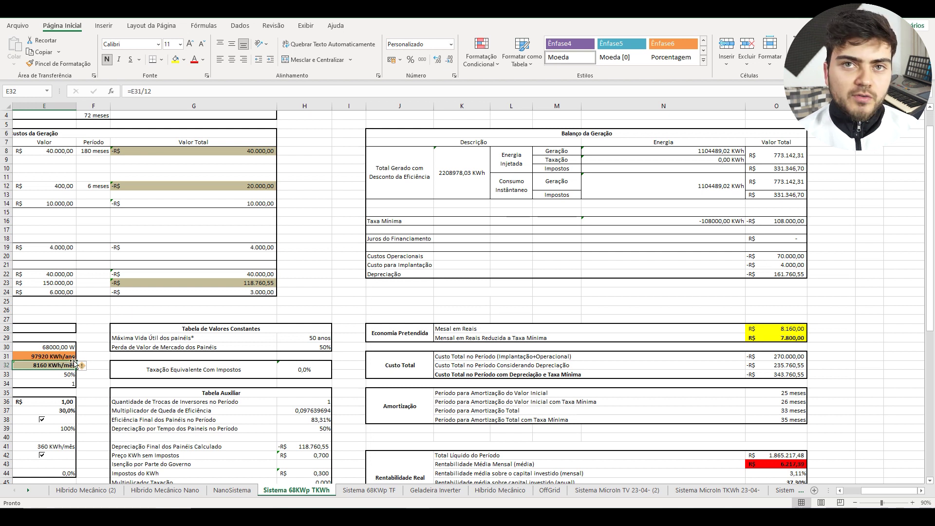
pyautogui.click(785, 338)
pyautogui.click(582, 328)
pyautogui.click(792, 337)
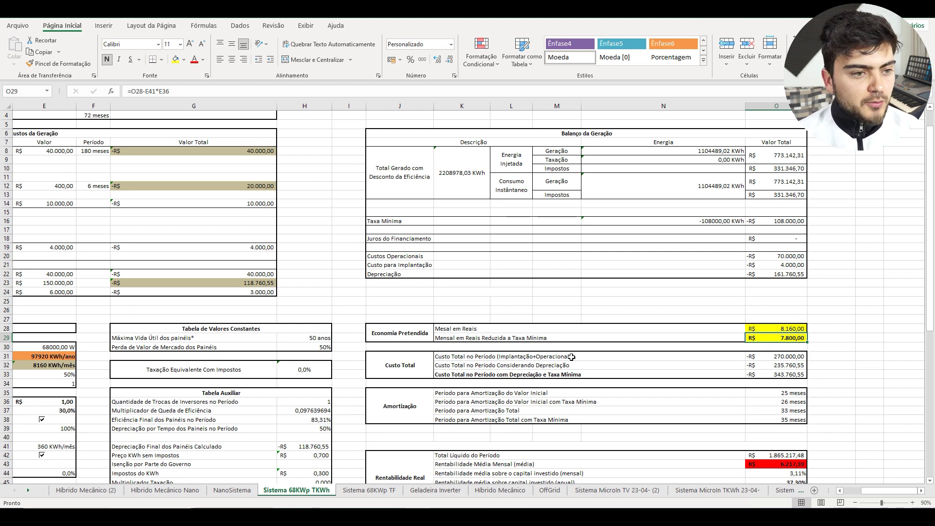
# Step: Inspect the Custo Total formulas for implementation plus operation and for the total considering depreciation
pyautogui.click(513, 356)
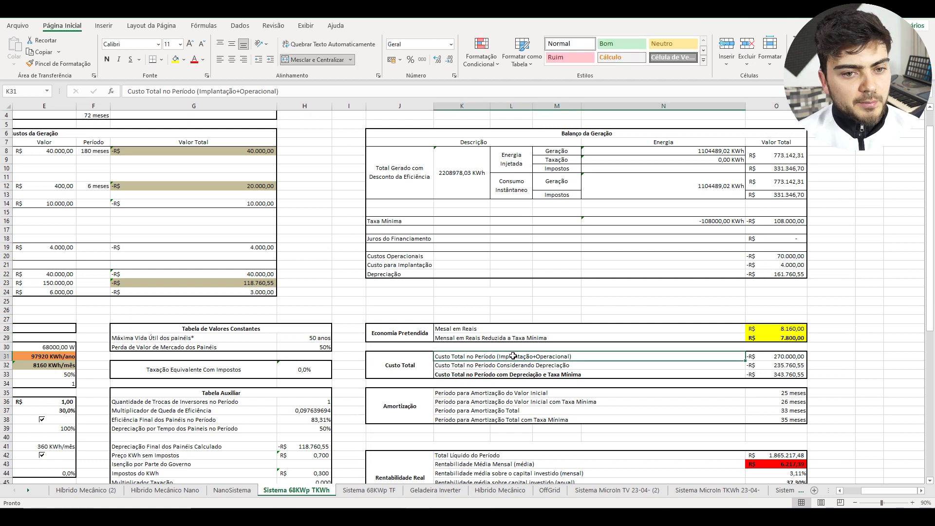
pyautogui.click(785, 356)
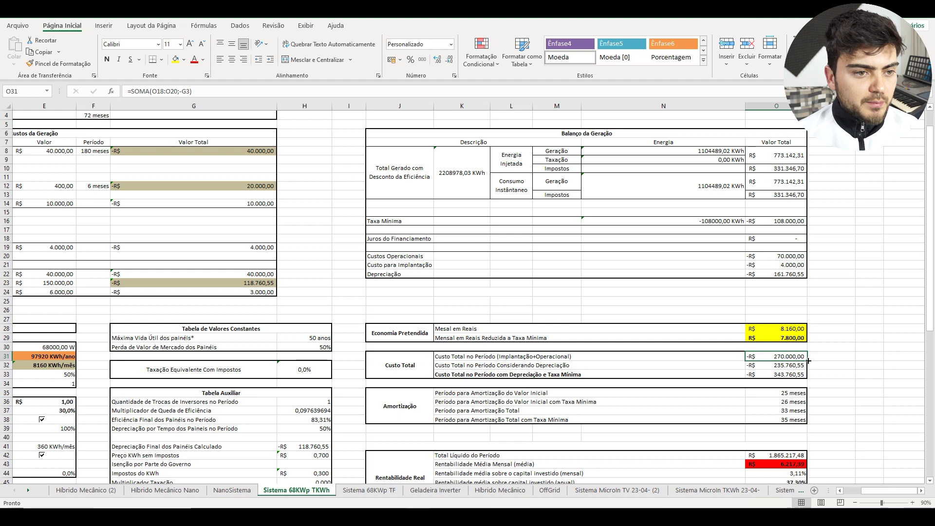
pyautogui.scroll(-1, 808, 360)
pyautogui.click(572, 338)
pyautogui.click(799, 337)
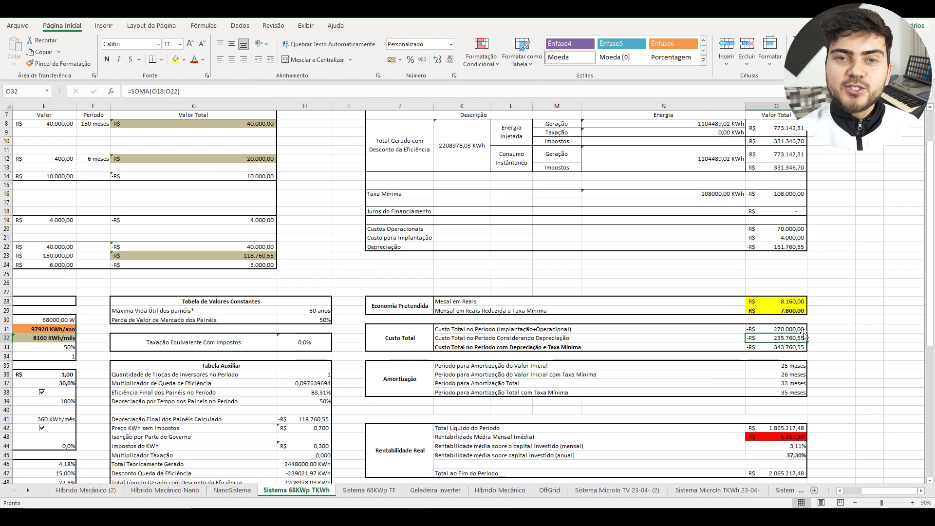
# Step: Compare the three Custo Total values with each other and check the monthly savings reduced by the minimum fee
pyautogui.click(801, 330)
pyautogui.click(785, 347)
pyautogui.click(788, 340)
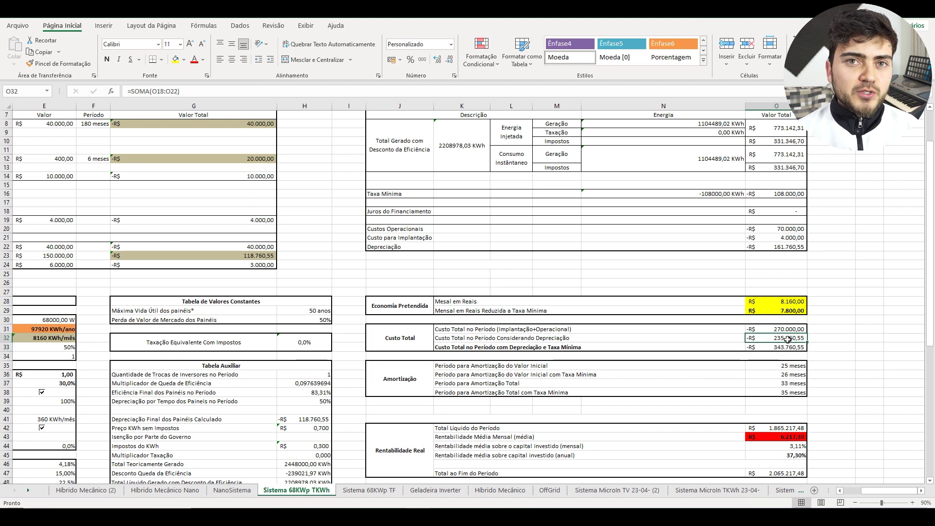
pyautogui.click(786, 347)
pyautogui.click(789, 339)
pyautogui.click(792, 329)
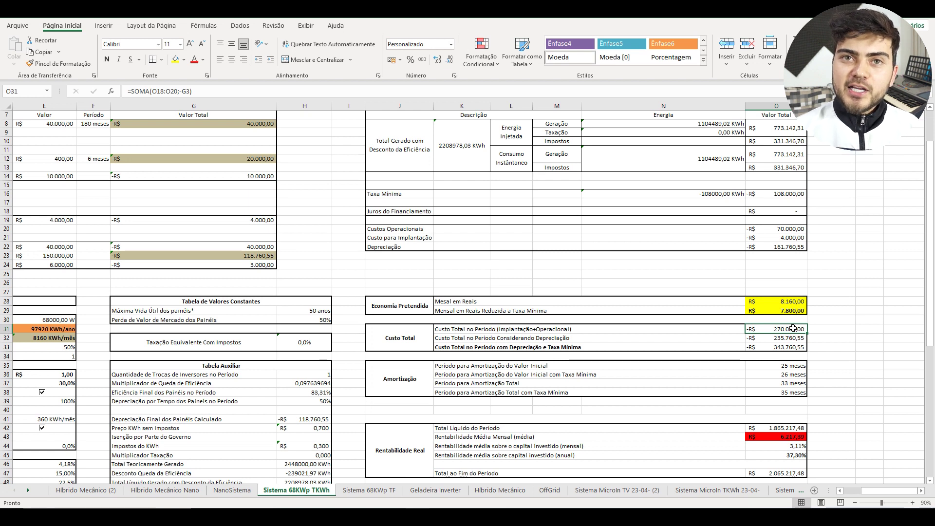
pyautogui.click(794, 311)
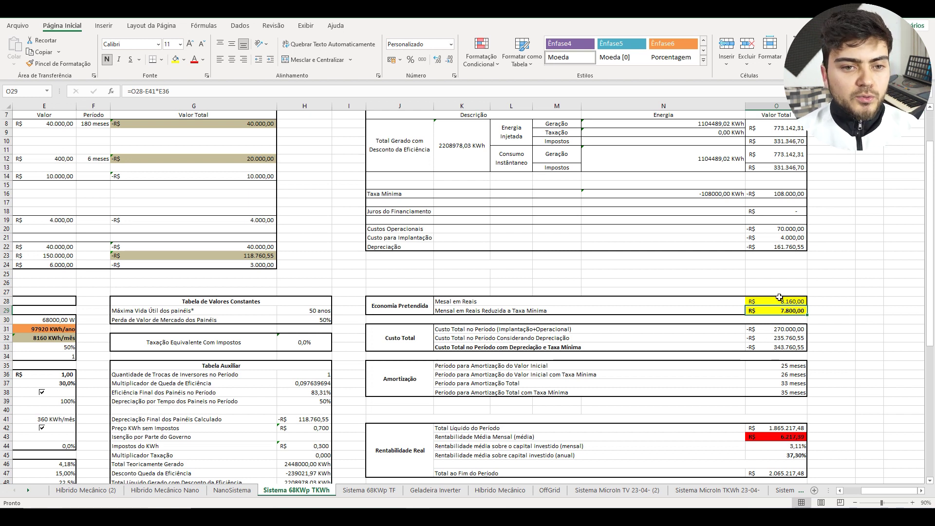
# Step: Go through the period formulas in the Amortização block, returning to the amortization of the initial value
pyautogui.click(677, 392)
pyautogui.click(797, 365)
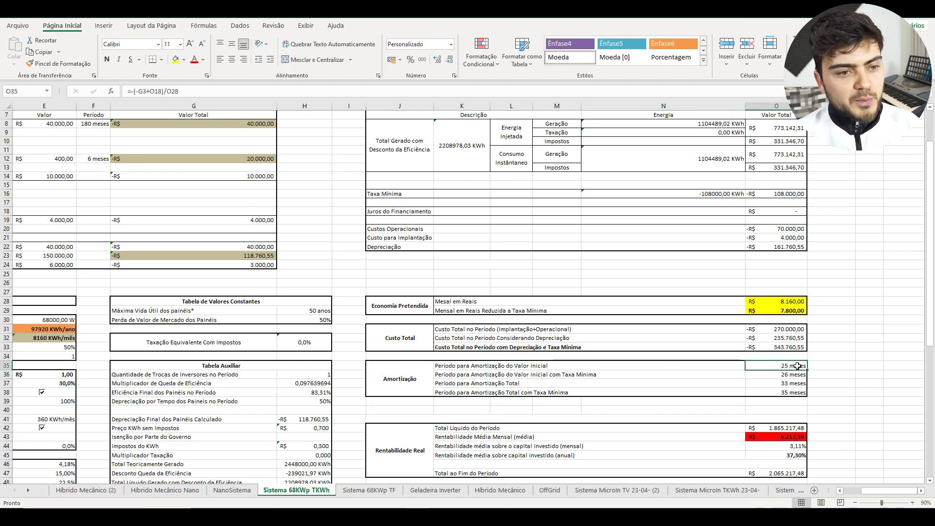
pyautogui.press('Down')
pyautogui.press('Down')
pyautogui.press('Down')
pyautogui.click(553, 365)
pyautogui.click(798, 365)
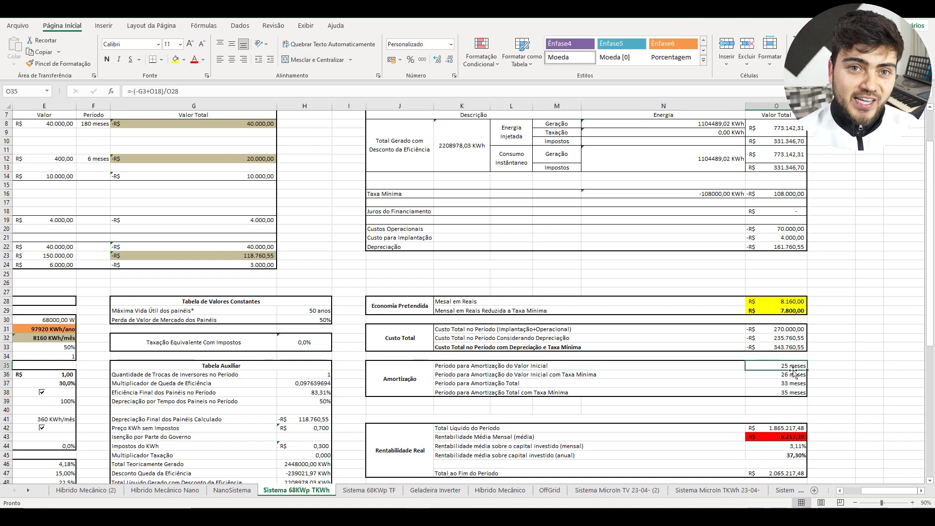
# Step: Compare the initial-value amortization periods with and without Taxa Mínima, and inspect the total amortization formula with Taxa Mínima
pyautogui.click(793, 375)
pyautogui.click(794, 366)
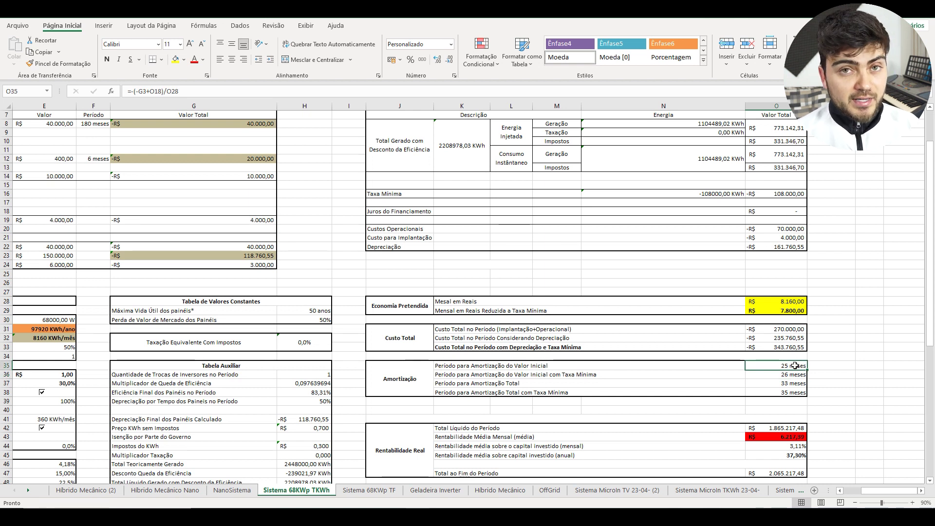
pyautogui.click(794, 375)
pyautogui.click(795, 365)
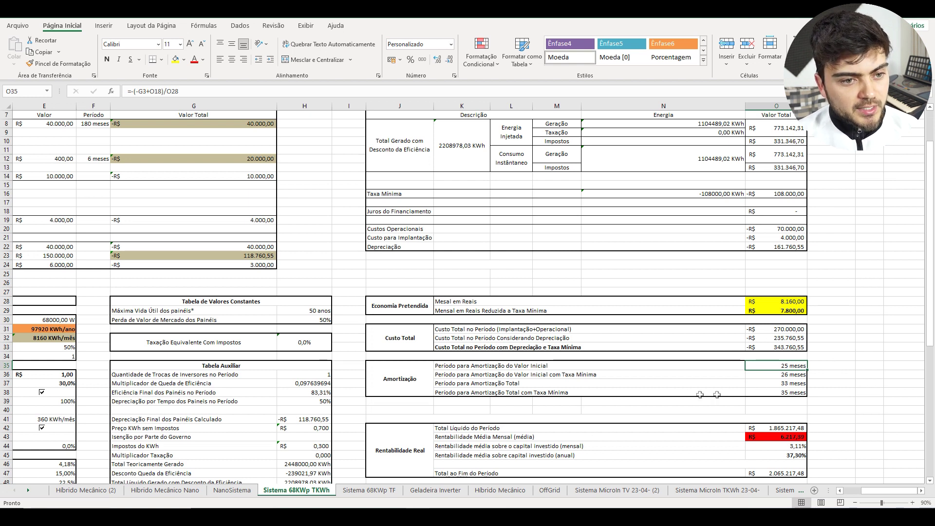
pyautogui.click(631, 392)
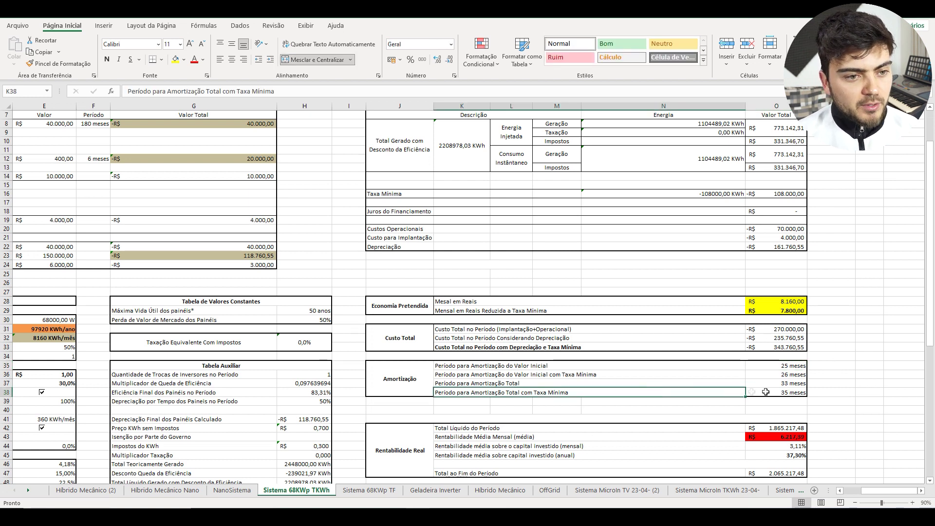
pyautogui.click(801, 393)
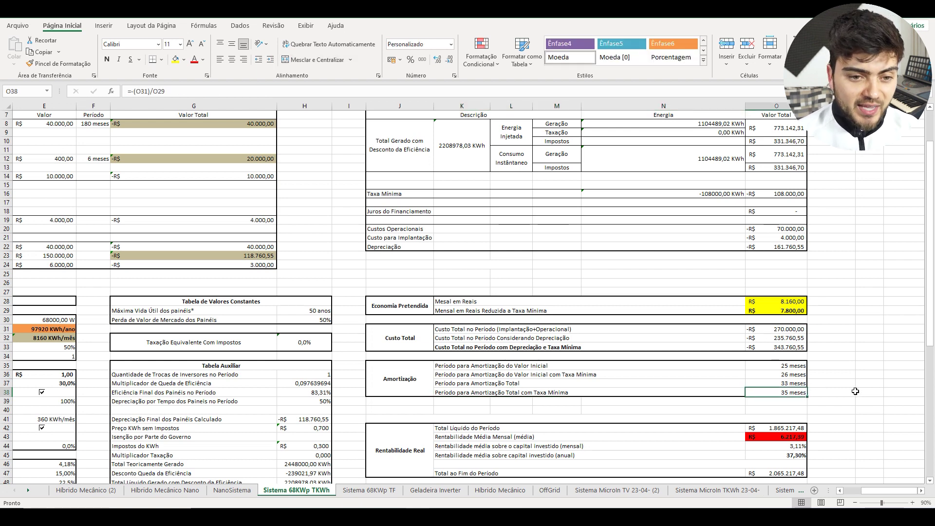
# Step: Inspect the Rentabilidade Real formulas for net total, average monthly return and return on invested capital, comparing them with the reduced monthly savings
pyautogui.scroll(-1, 854, 391)
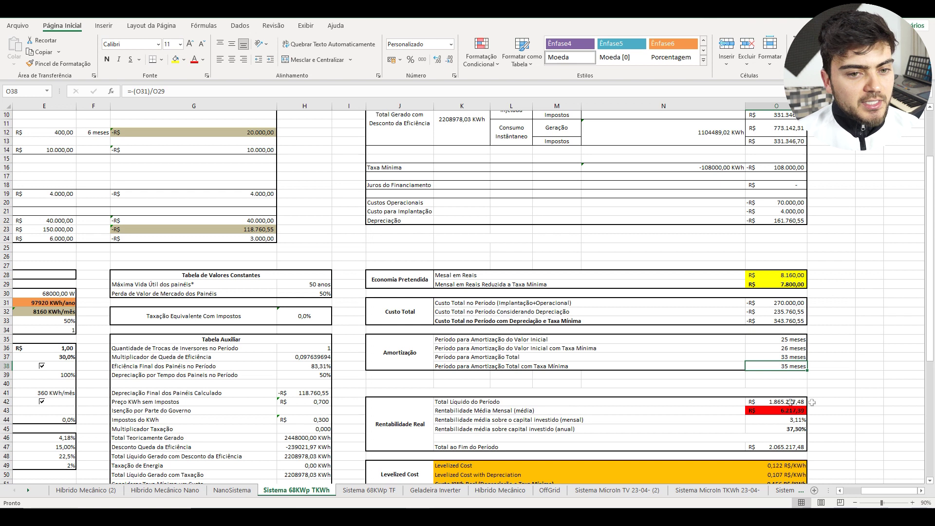
pyautogui.click(789, 402)
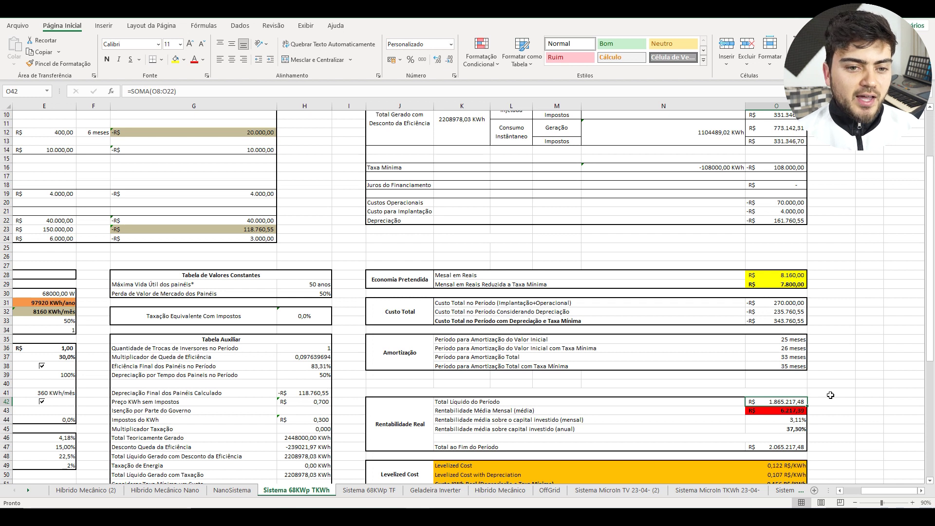
pyautogui.click(611, 419)
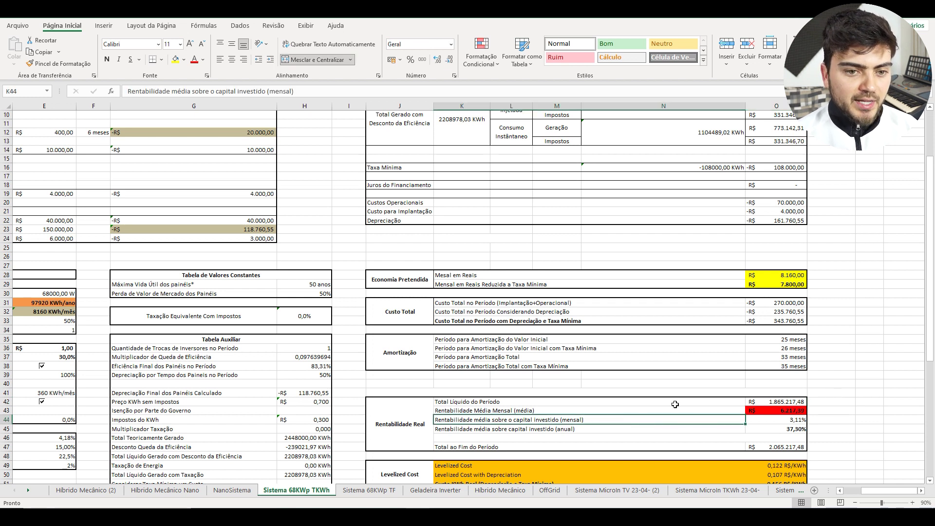
pyautogui.click(795, 411)
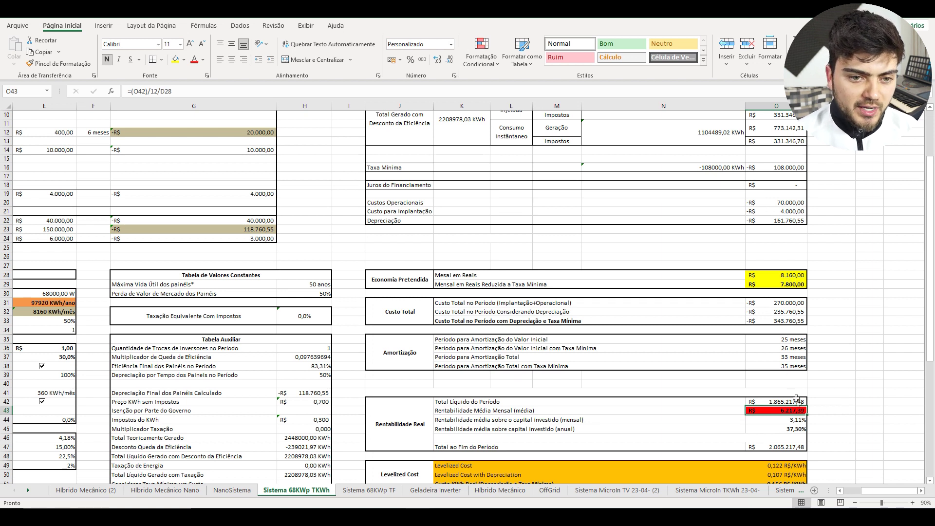
pyautogui.click(795, 286)
pyautogui.click(784, 411)
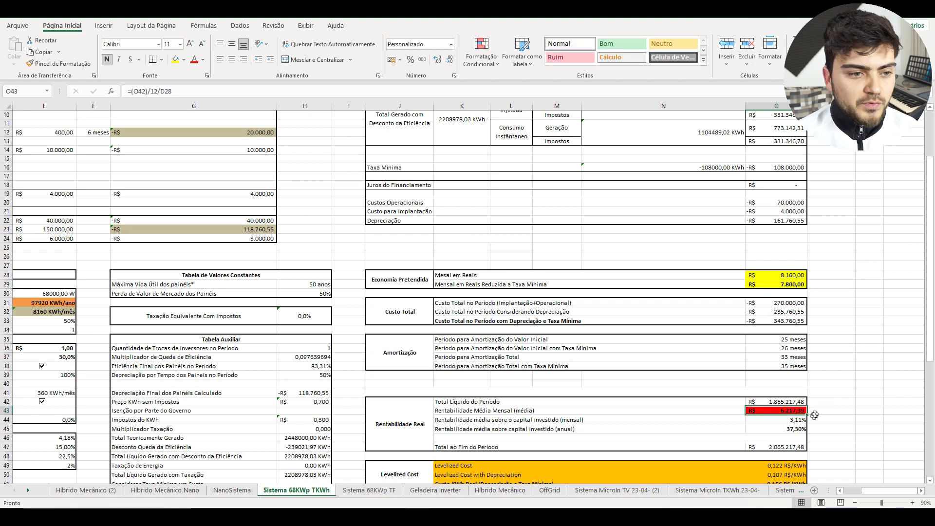
pyautogui.click(778, 429)
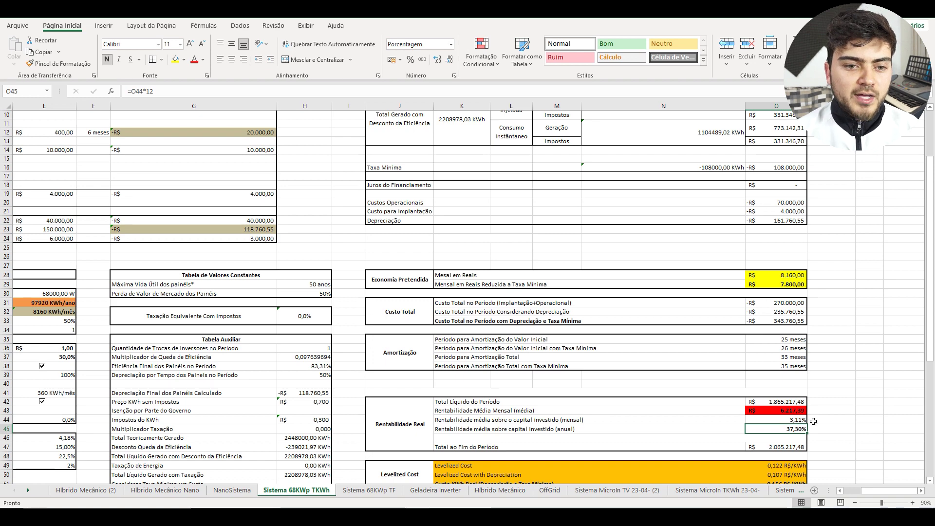
pyautogui.click(800, 419)
# Step: Compare the monthly average of the Tesouro Direto simulation with the photovoltaic system's Rentabilidade Média Mensal
pyautogui.scroll(-5, 442, 412)
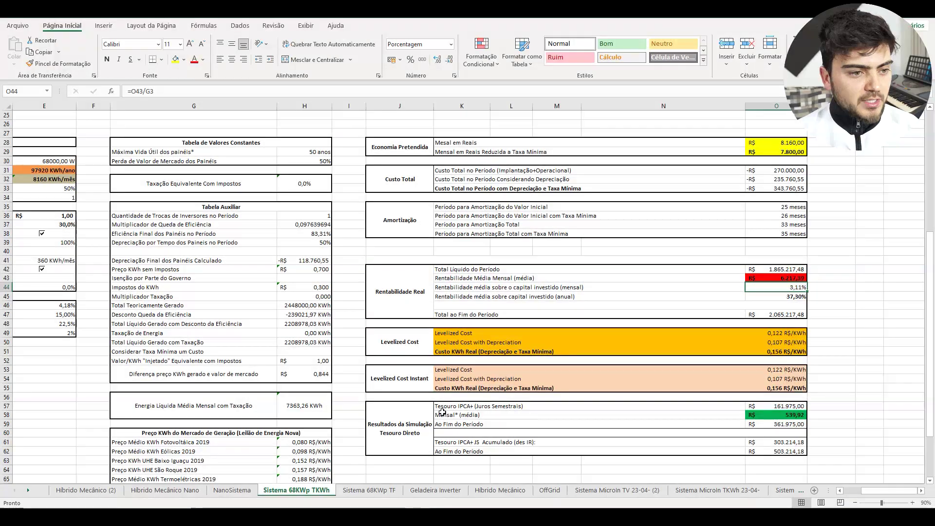
pyautogui.click(442, 408)
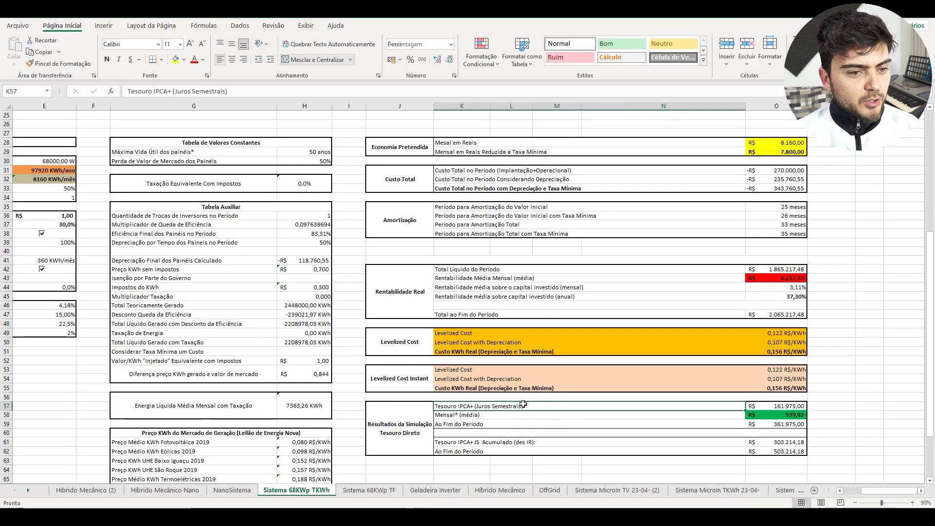
pyautogui.click(788, 415)
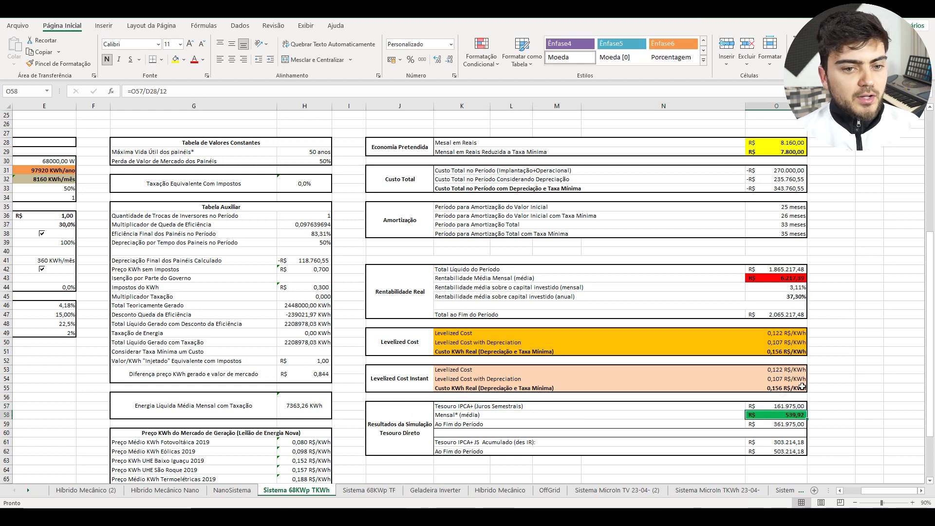
pyautogui.click(785, 278)
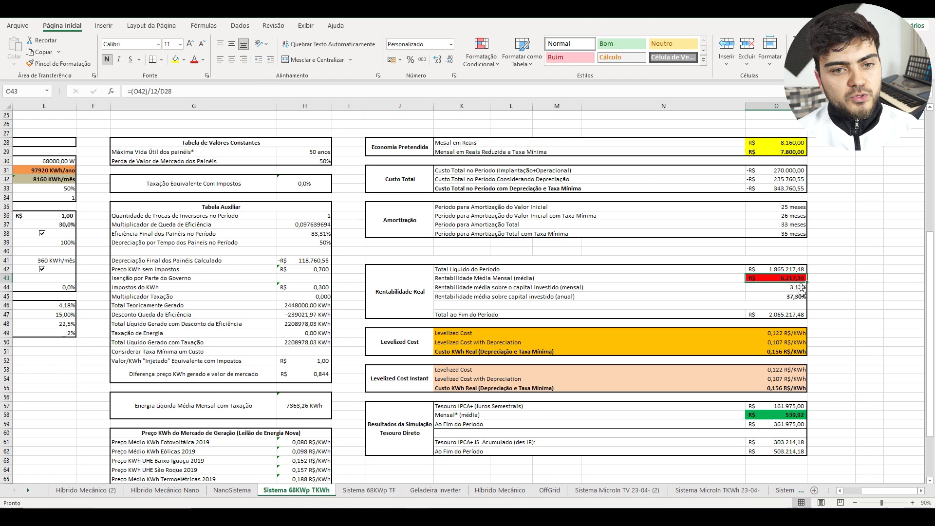
pyautogui.click(797, 415)
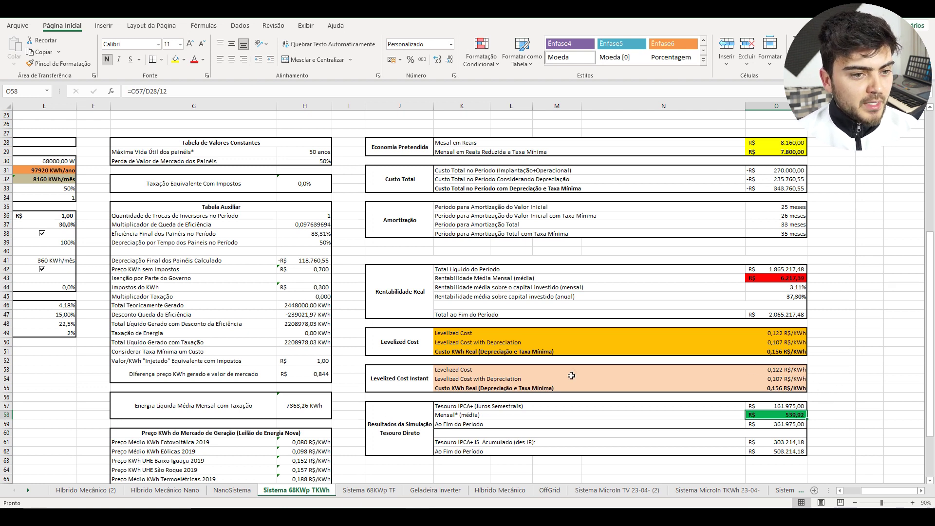
# Step: Review the Levelized Cost block and inspect the Custo KWh Real formula with depreciation and minimum fee
pyautogui.click(508, 335)
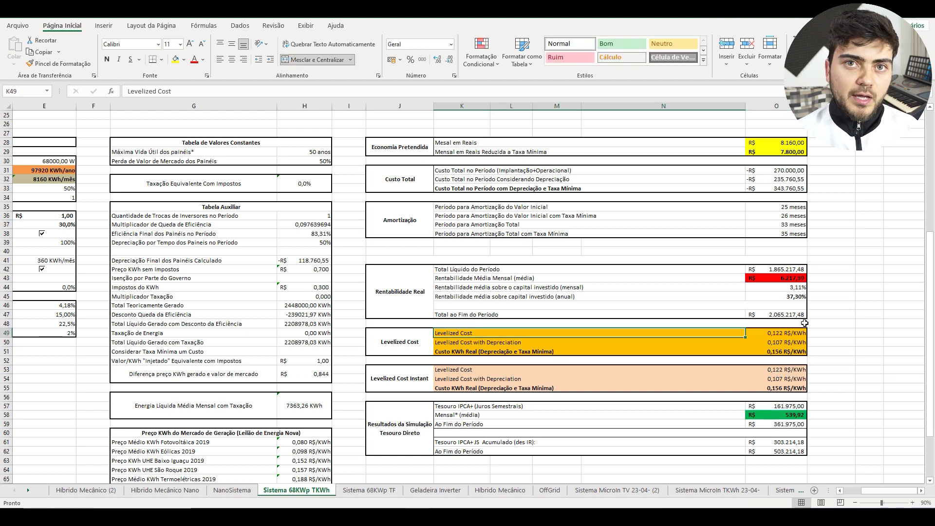
pyautogui.click(785, 352)
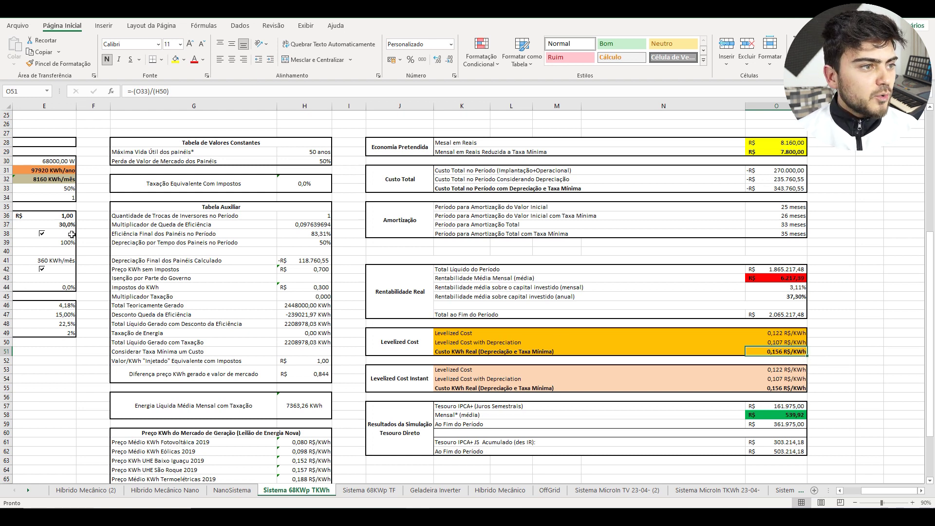
# Step: Compare the Custo KWh Real with depreciation and minimum fee against the market Preço/KWh
pyautogui.click(67, 215)
pyautogui.click(794, 352)
pyautogui.click(72, 216)
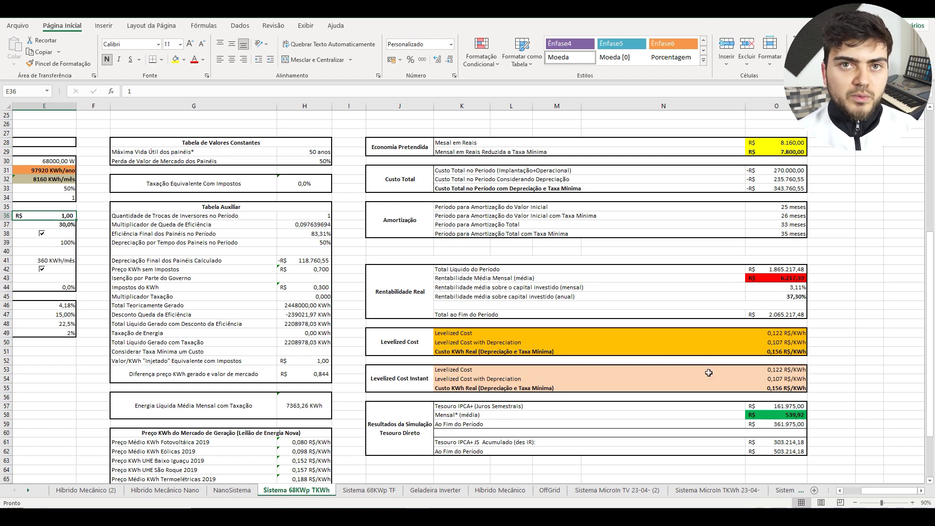
# Step: Inspect the Tesouro Direto formulas for the end-of-period total and semiannual interest, comparing them with the Rentabilidade Real block
pyautogui.click(802, 422)
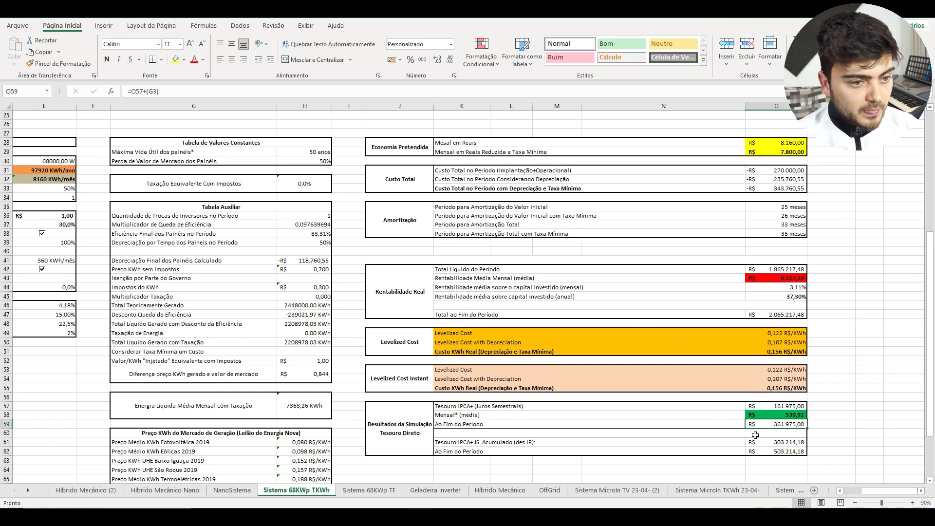
pyautogui.scroll(1, 796, 422)
pyautogui.scroll(-1, 797, 417)
pyautogui.scroll(2, 799, 416)
pyautogui.scroll(-1, 799, 416)
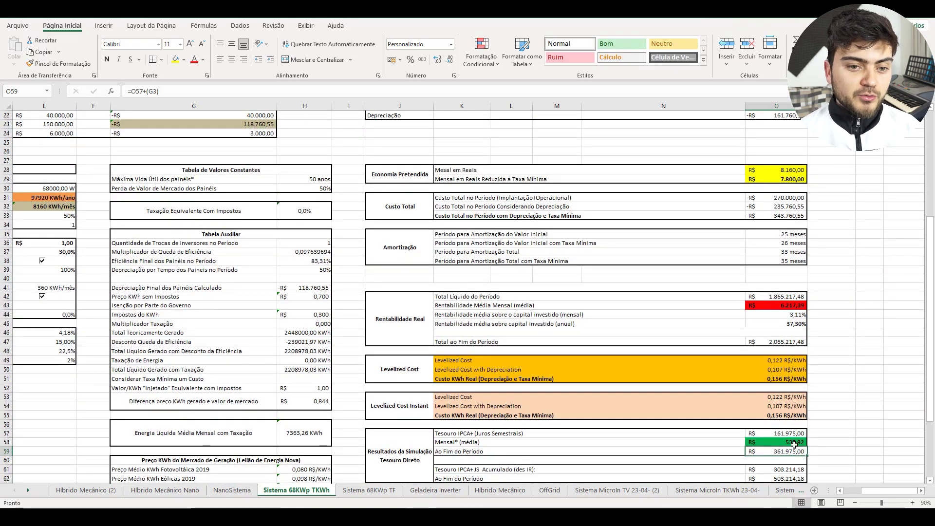
pyautogui.click(793, 433)
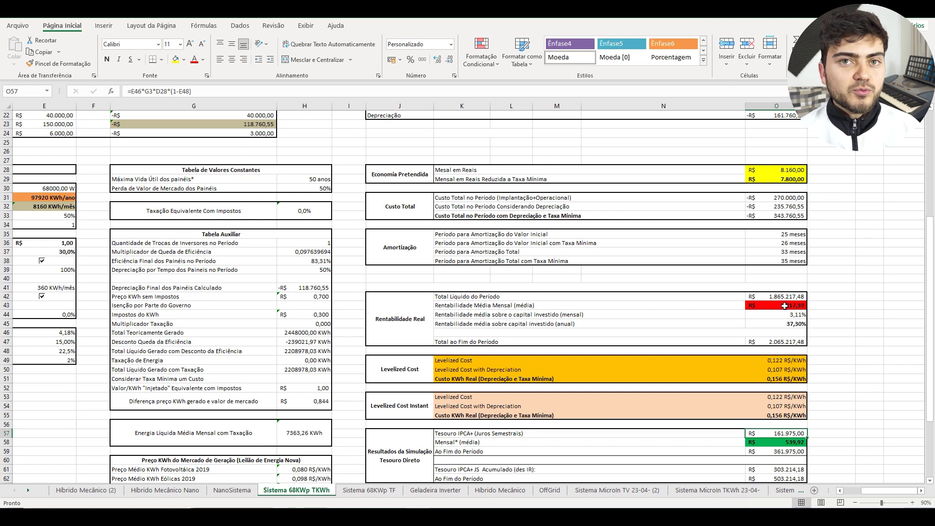
pyautogui.click(799, 324)
pyautogui.click(795, 334)
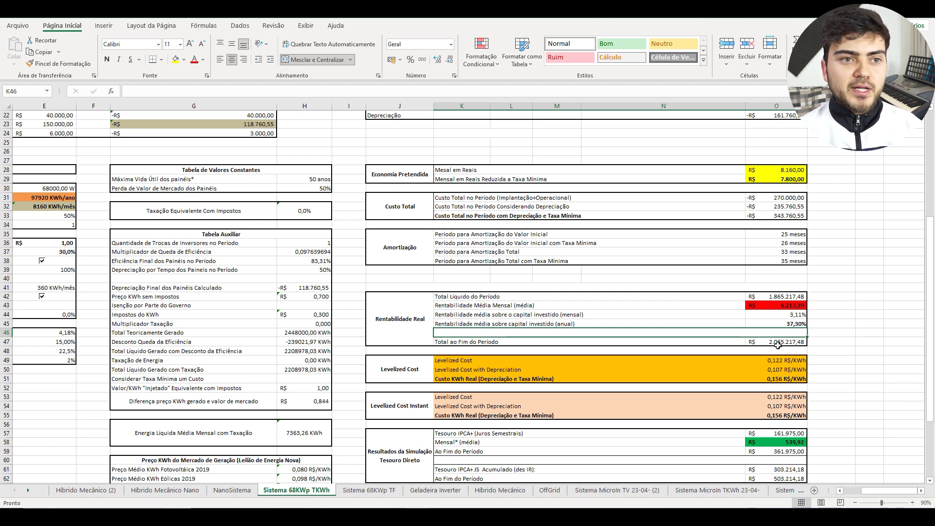
# Step: Set the Taxação de KWh to 52% and inspect the Taxação Equivalente Com Impostos formula
pyautogui.moveTo(887, 491); pyautogui.dragTo(869, 491)
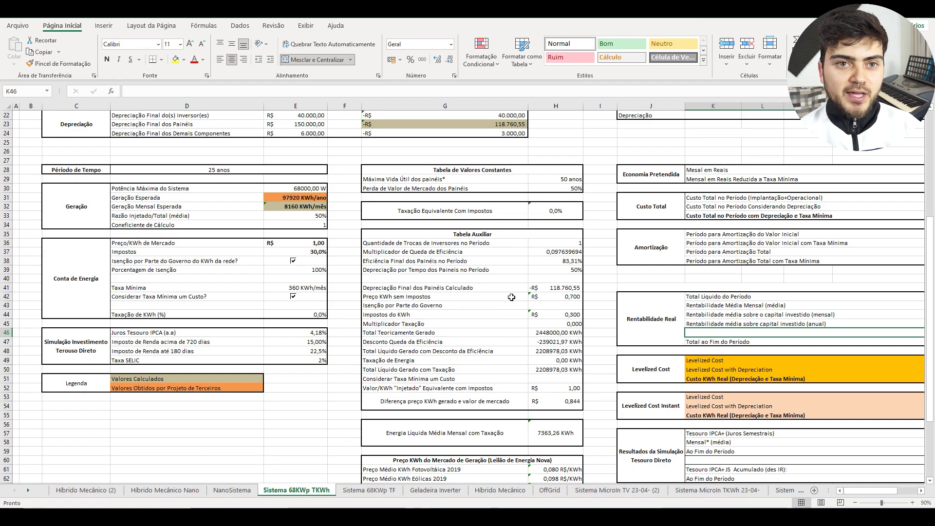
pyautogui.scroll(3, 568, 292)
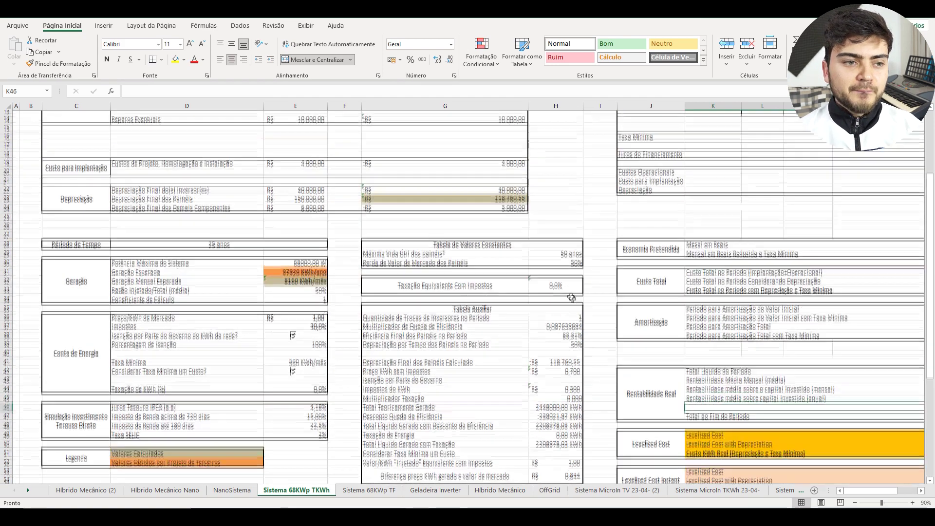
pyautogui.click(322, 395)
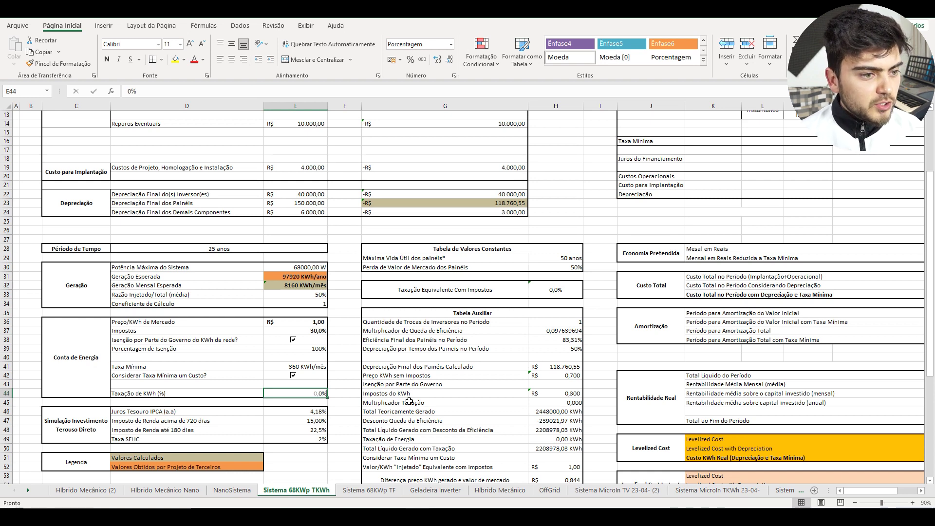
pyautogui.write('52')
pyautogui.press('Return')
pyautogui.click(565, 292)
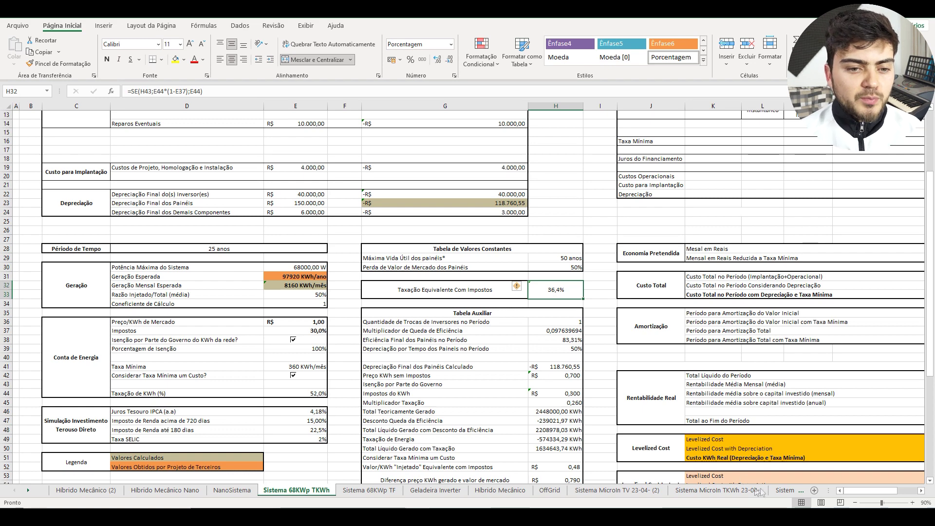
# Step: Examine the savings, amortization, profitability and levelized cost results under the new taxation, inspecting the annual return on invested capital formula
pyautogui.click(922, 491)
pyautogui.click(922, 491)
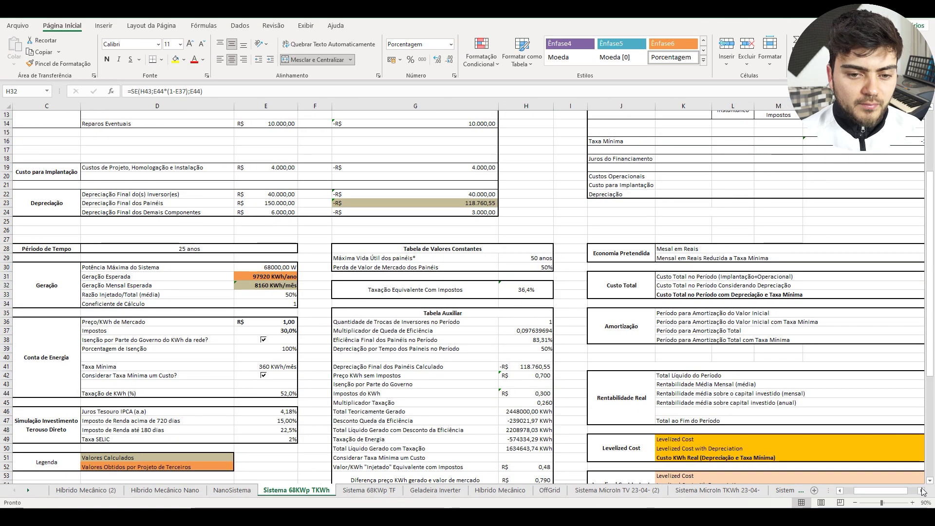
pyautogui.click(922, 491)
pyautogui.click(922, 491)
pyautogui.click(922, 490)
pyautogui.scroll(-1, 779, 414)
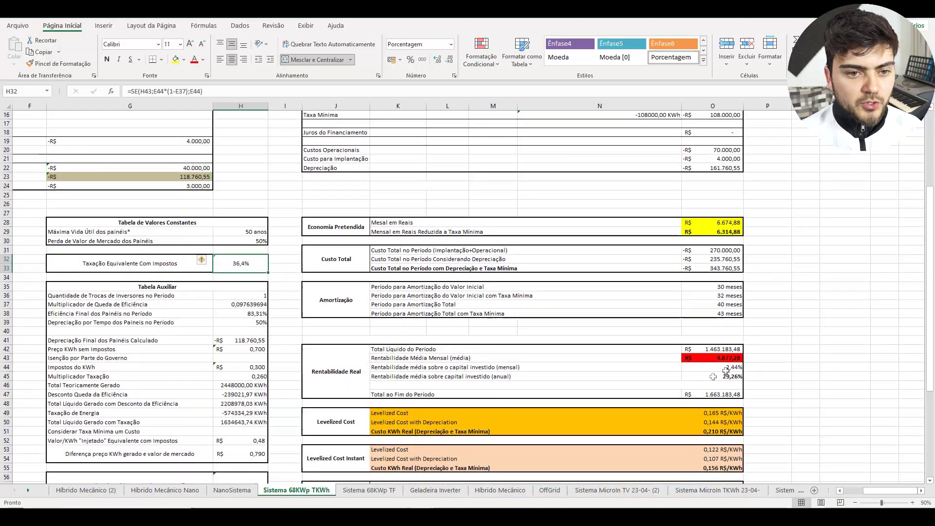
pyautogui.click(738, 379)
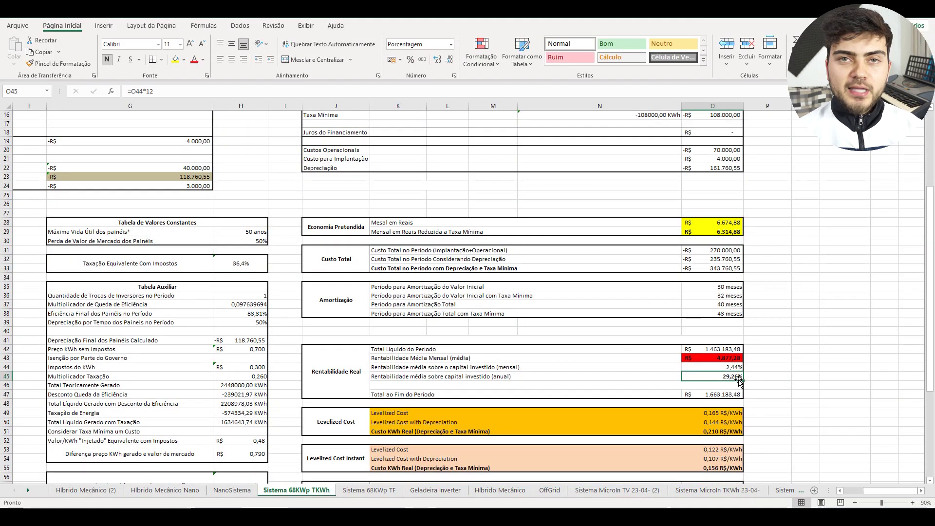
pyautogui.scroll(-1, 783, 378)
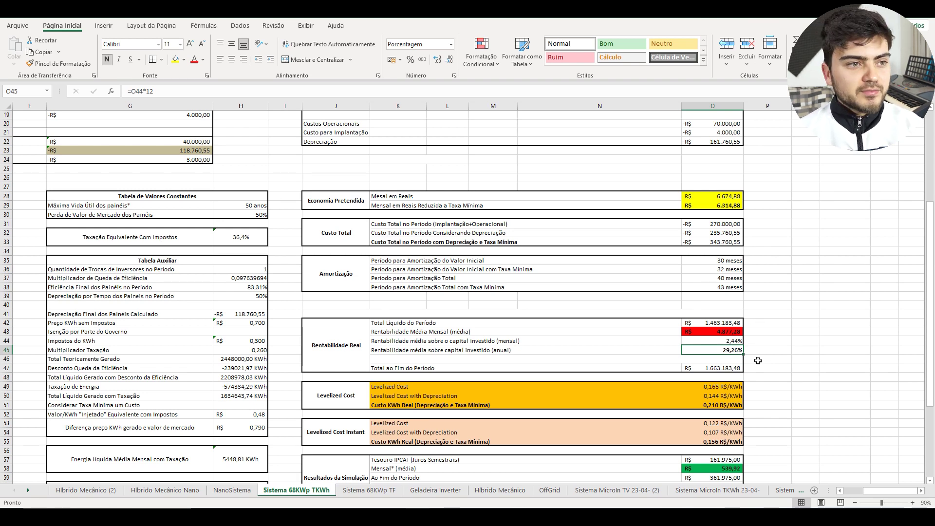
pyautogui.scroll(2, 755, 361)
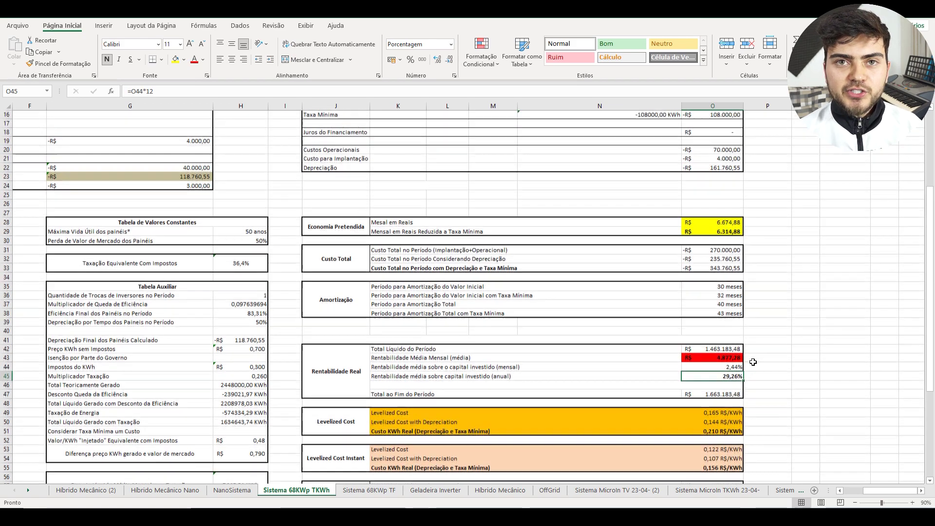
pyautogui.scroll(-2, 753, 362)
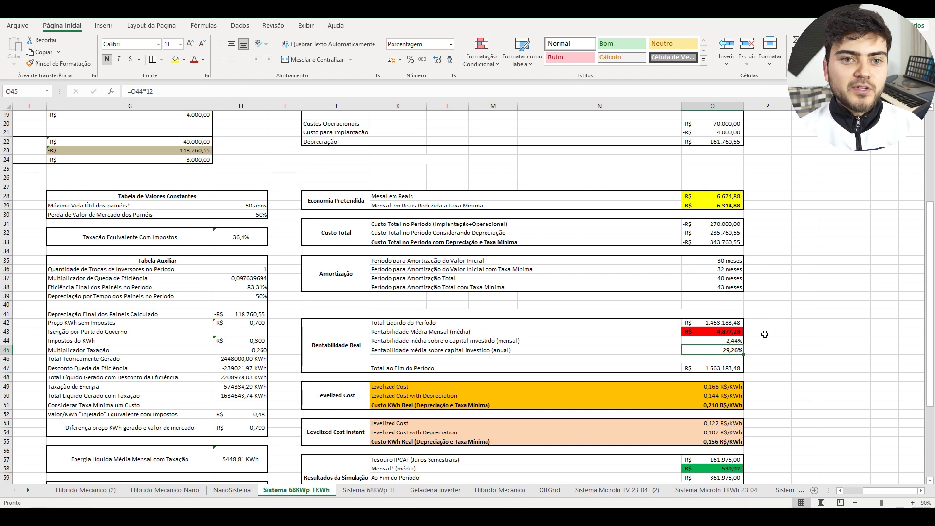
pyautogui.scroll(-2, 812, 426)
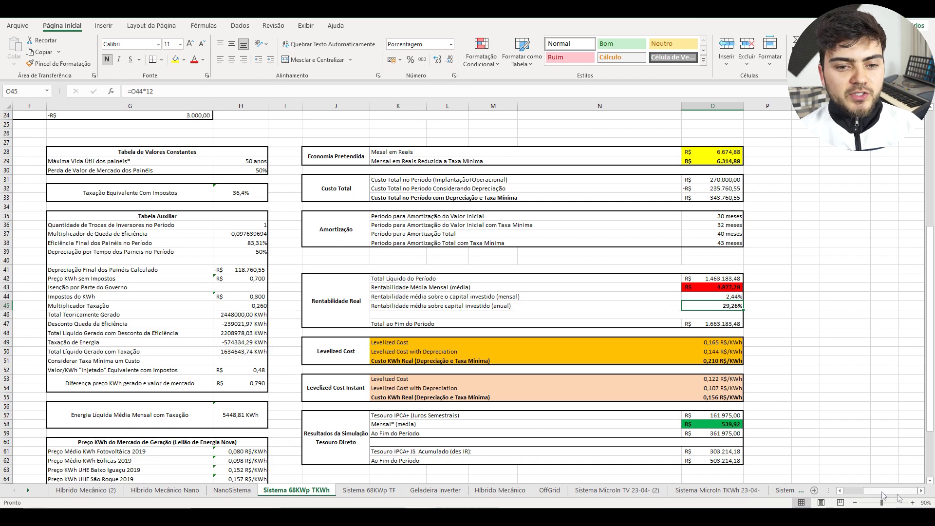
# Step: Review the energy bill inputs and generation costs again, and select the photovoltaic kit description in the Implantação table
pyautogui.click(841, 492)
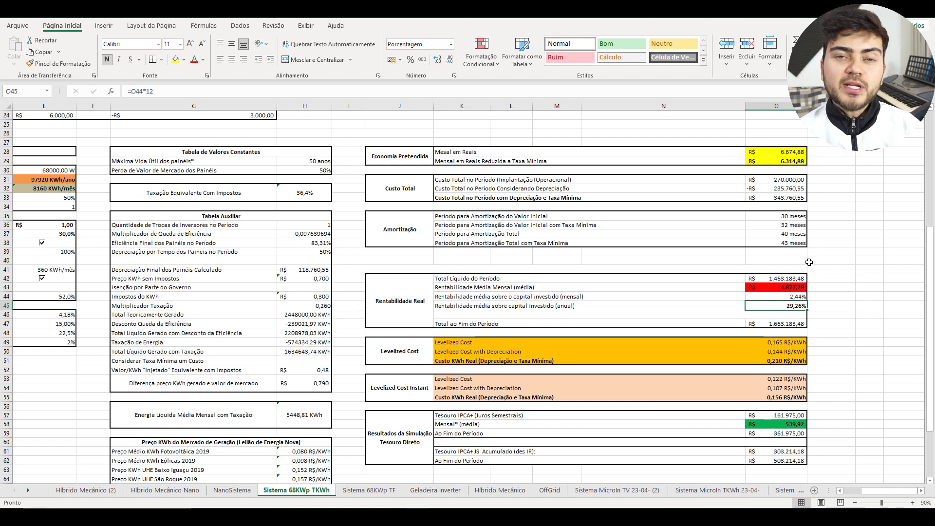
pyautogui.click(841, 490)
pyautogui.scroll(6, 497, 255)
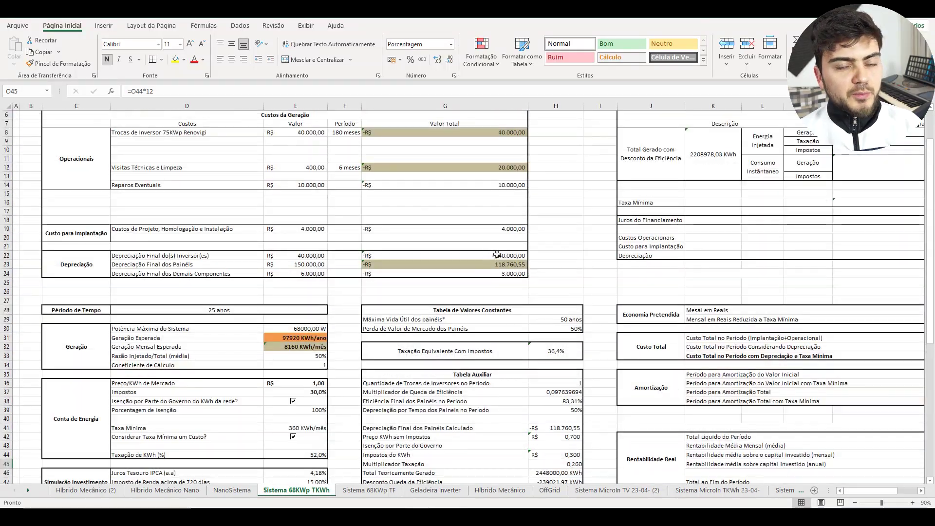
pyautogui.scroll(2, 497, 255)
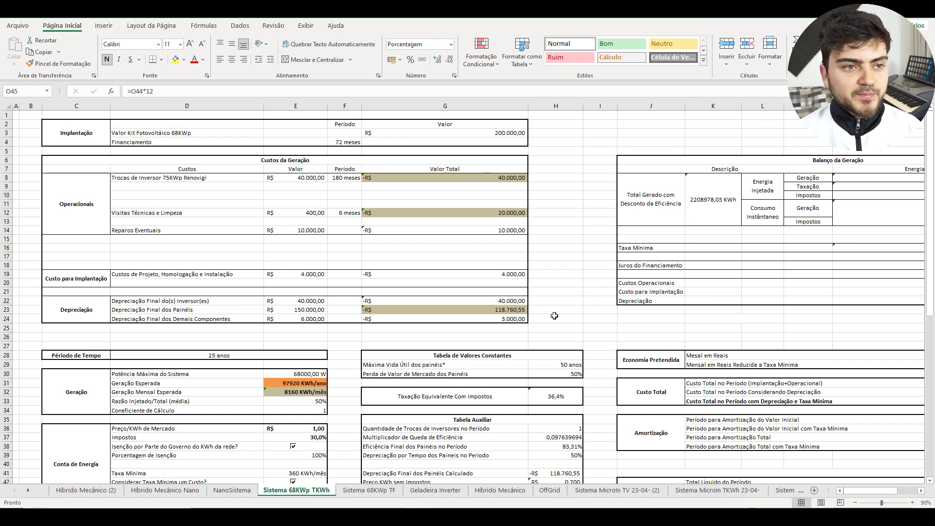
pyautogui.click(213, 133)
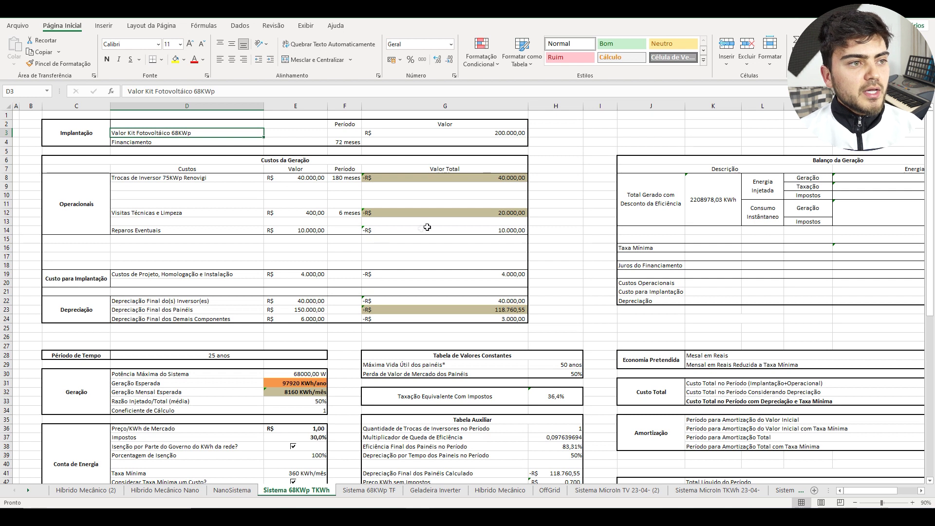